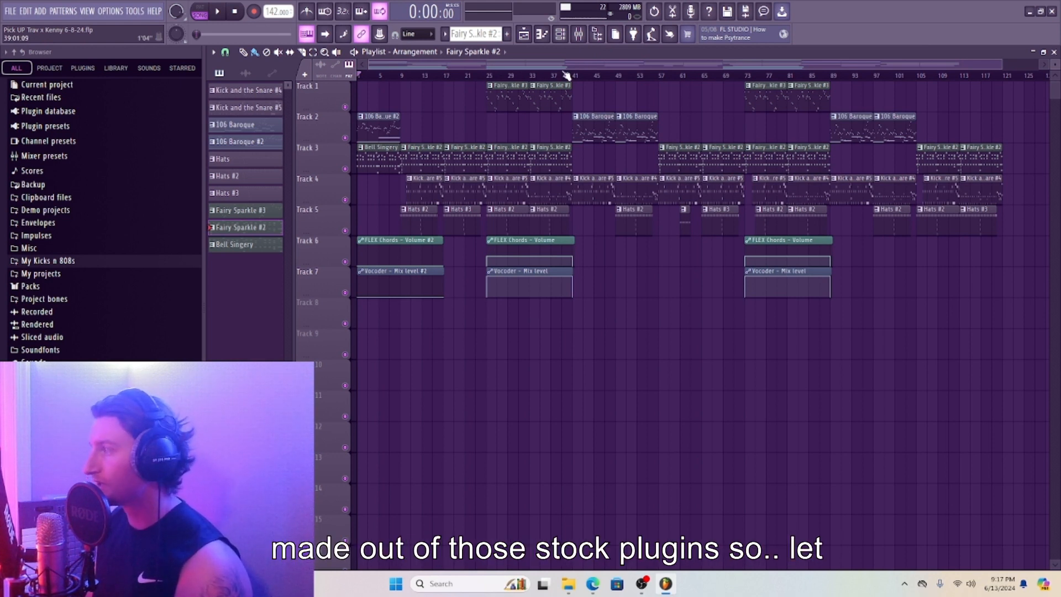
Play the song arrangement from the start to listen to the full beat, and stop playback.
click(221, 9)
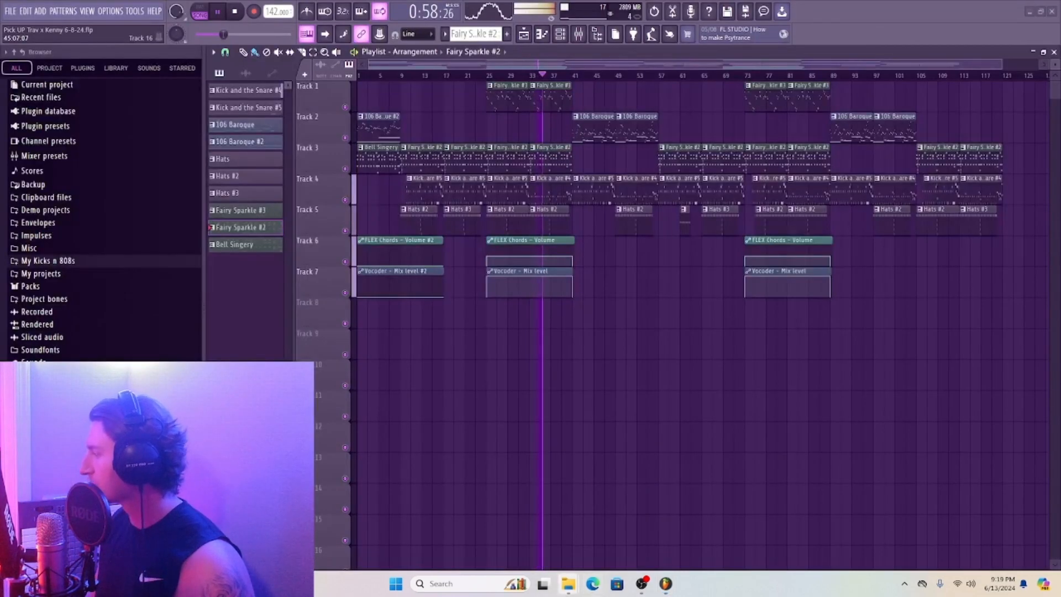
mouse_move(573, 585)
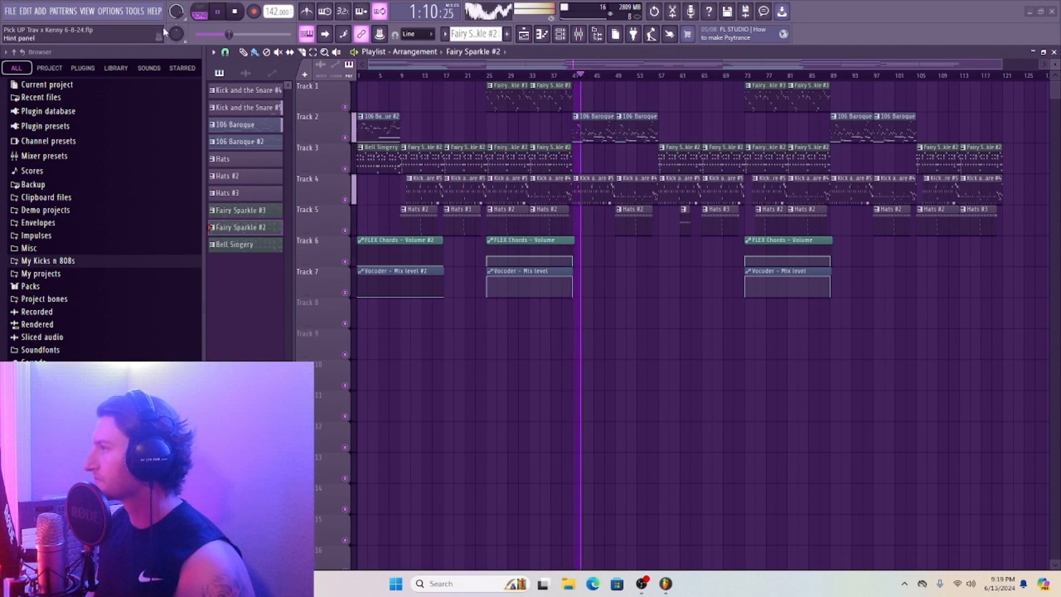
click(247, 13)
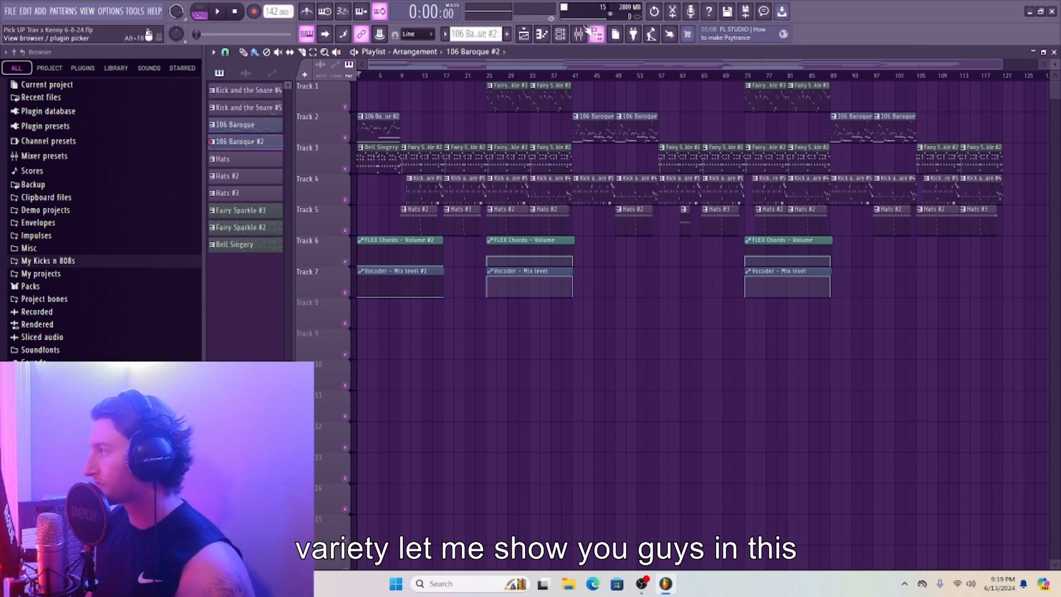
Show the Channel rack and audition the 106 Baroque #2 pattern on its own, stopping playback after listening.
key(F6)
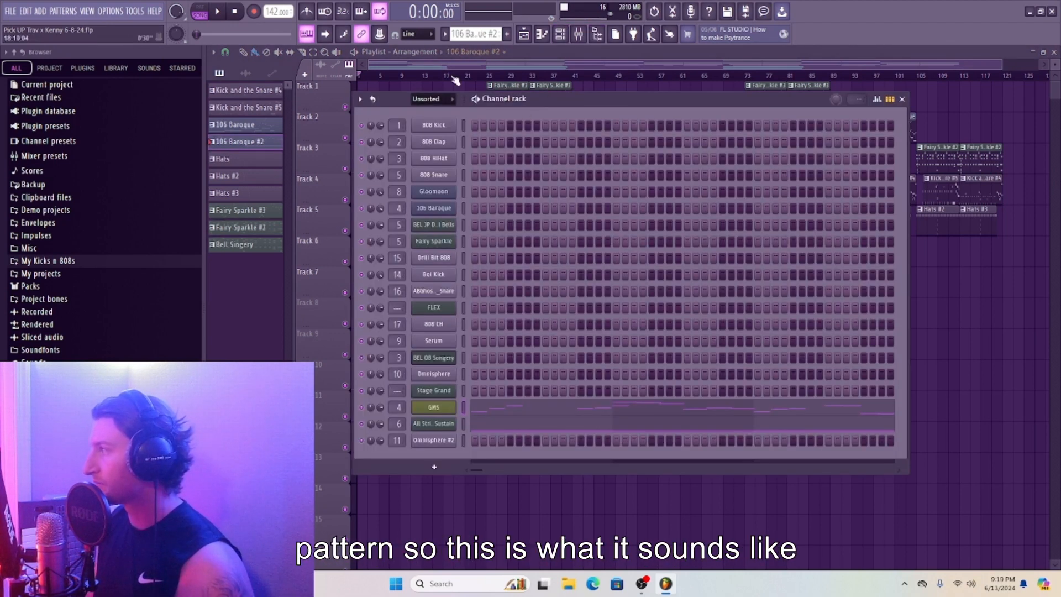
click(216, 15)
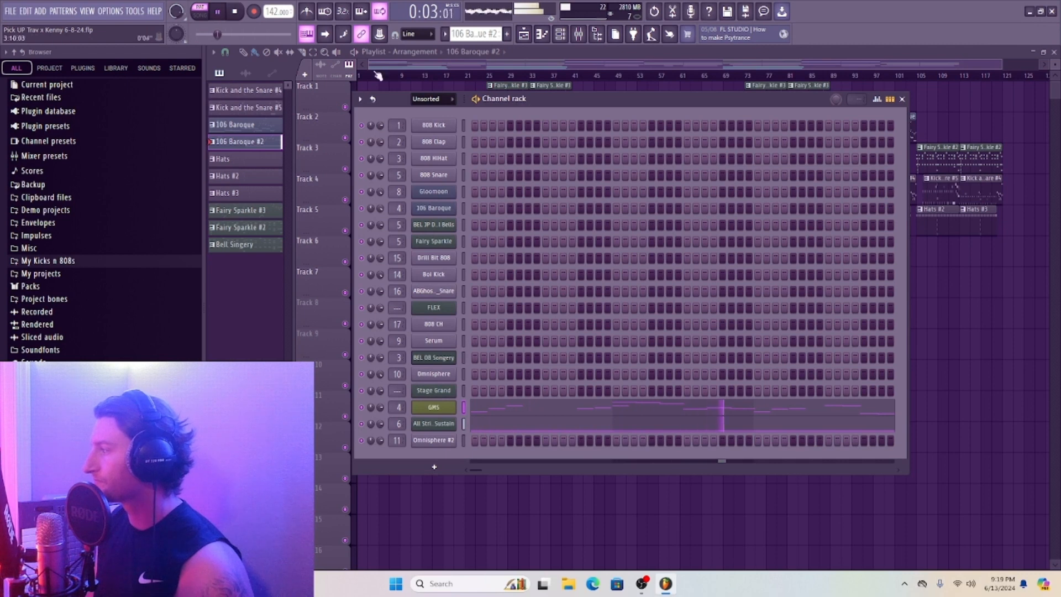
click(242, 14)
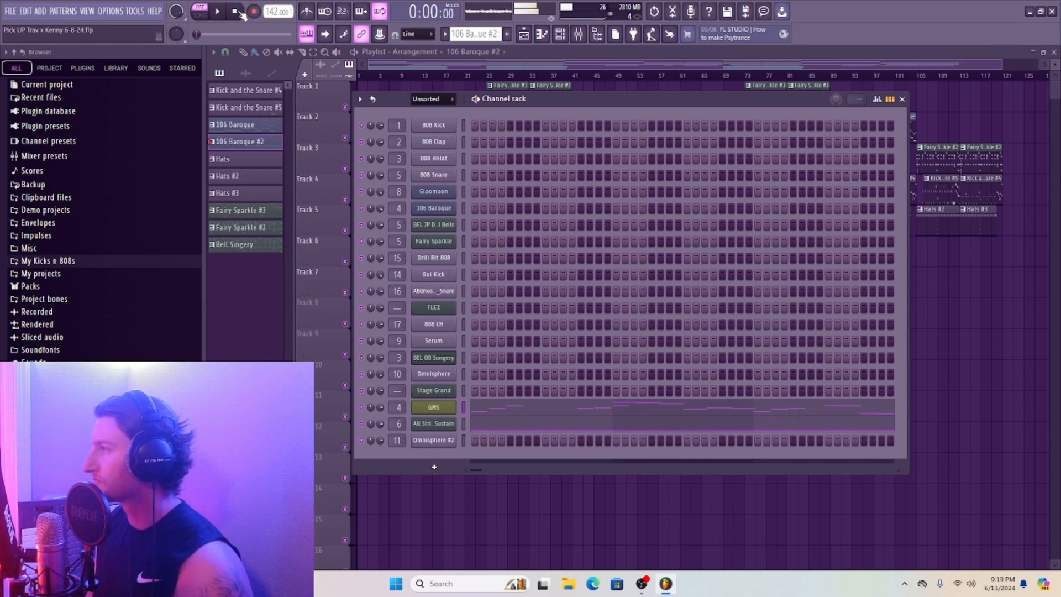
Open the GMS channel's presets library and look through the programs in the Basses bank.
click(439, 409)
drag(550, 189, 570, 94)
click(539, 201)
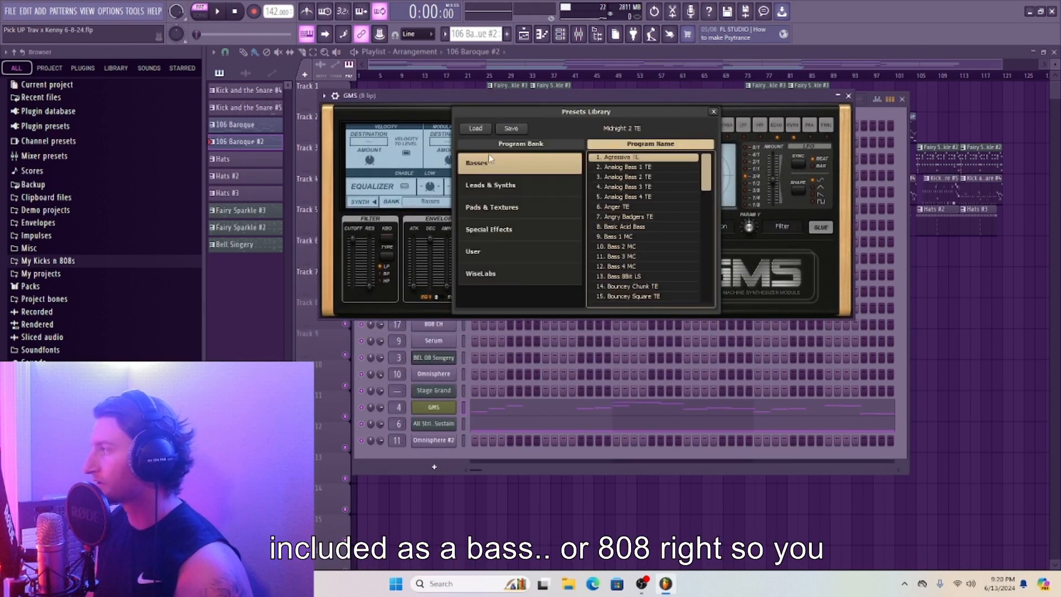
drag(707, 176, 708, 265)
scroll(709, 266, down, 3)
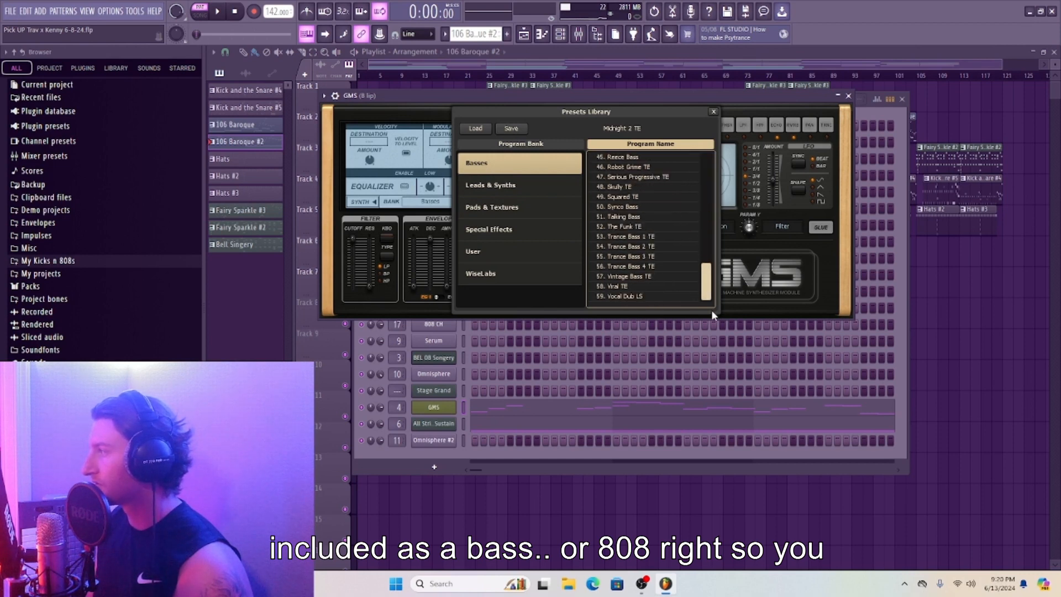
scroll(709, 274, up, 15)
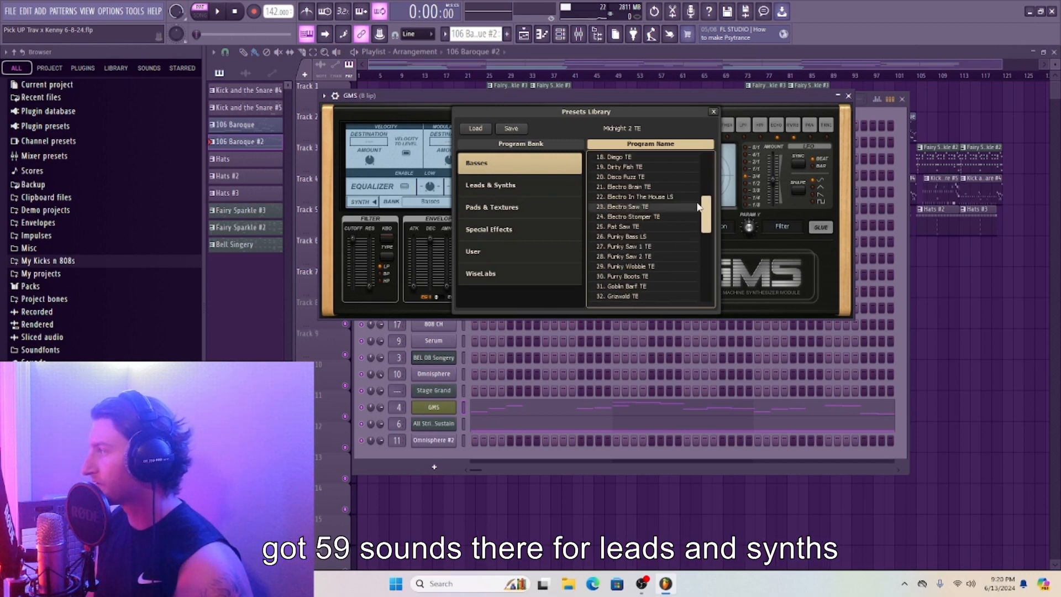
Examine the Leads & Synths, Pads & Textures, Special Effects, User and WiseLabs banks, return to Basses and close the GMS presets library.
click(479, 185)
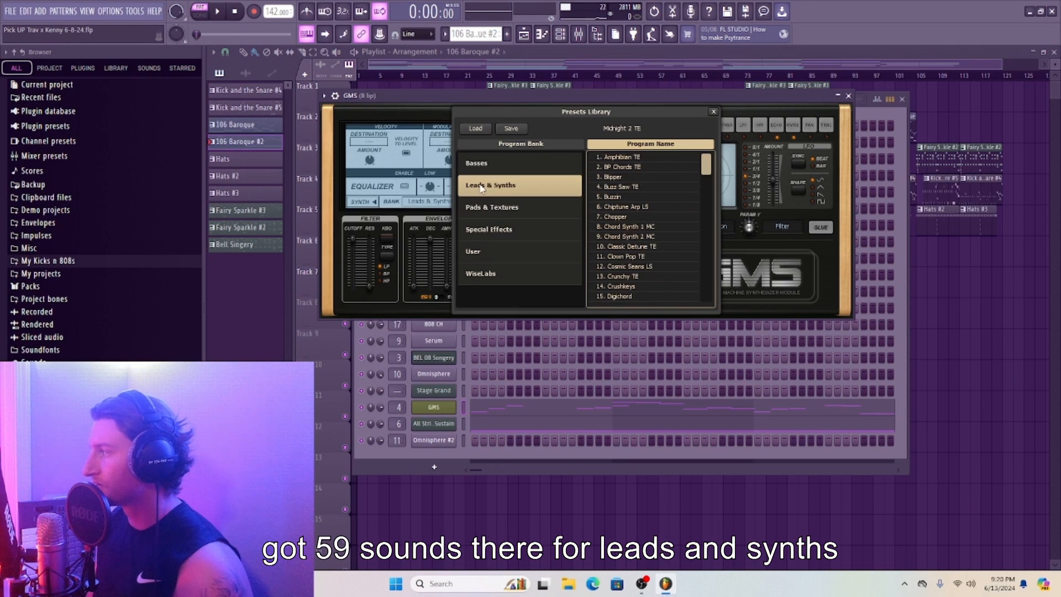
drag(704, 178, 687, 313)
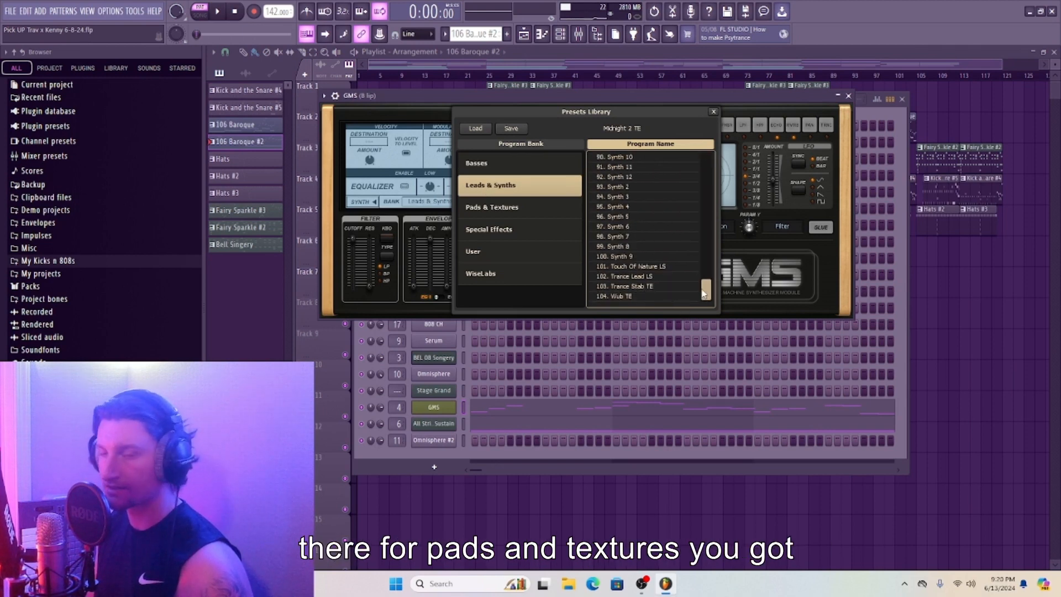
click(498, 208)
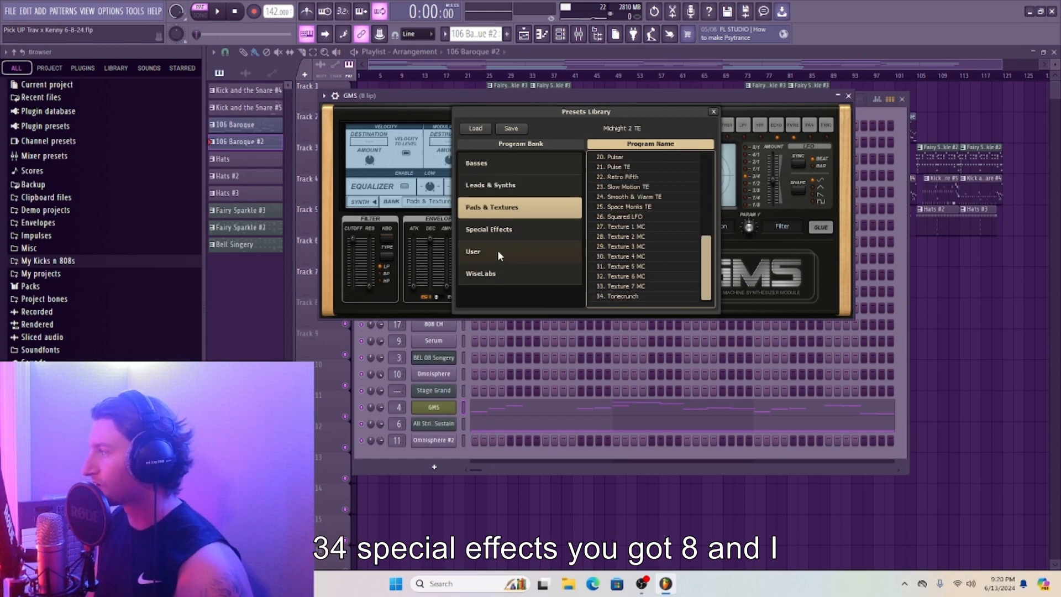
click(497, 229)
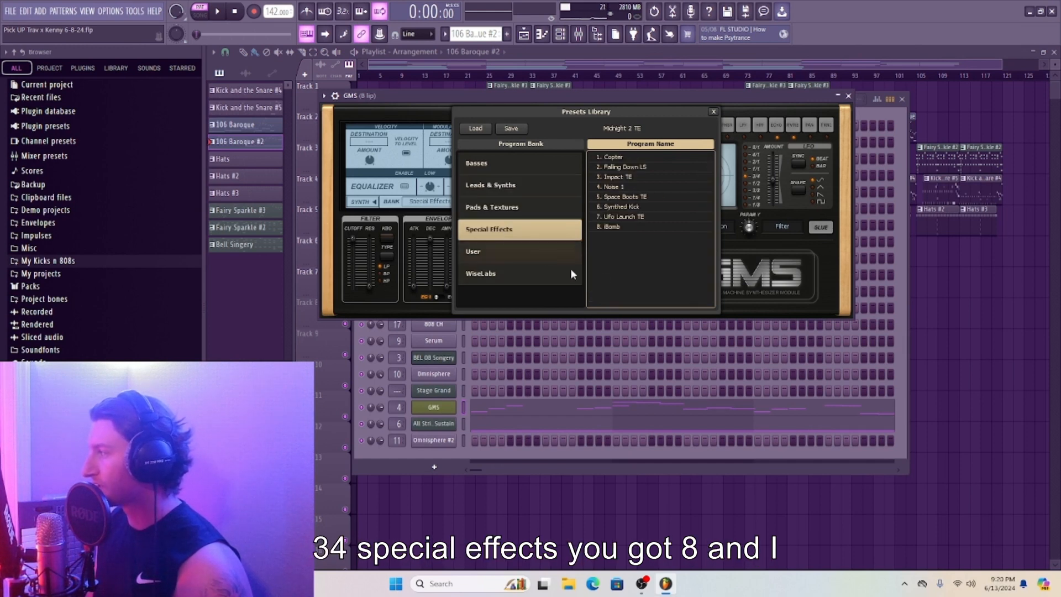
click(506, 249)
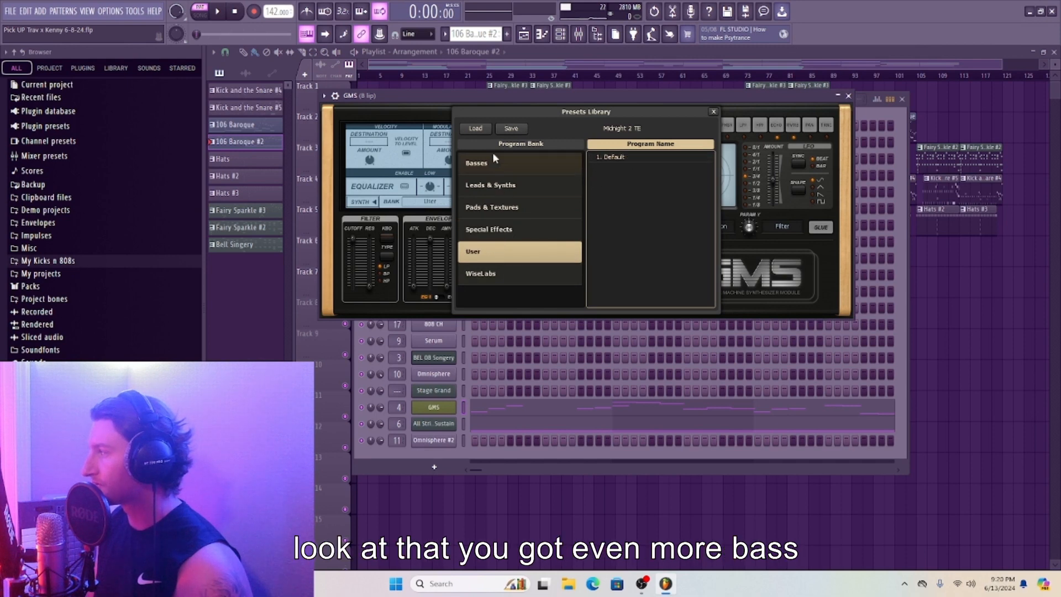
click(481, 274)
scroll(691, 243, down, 20)
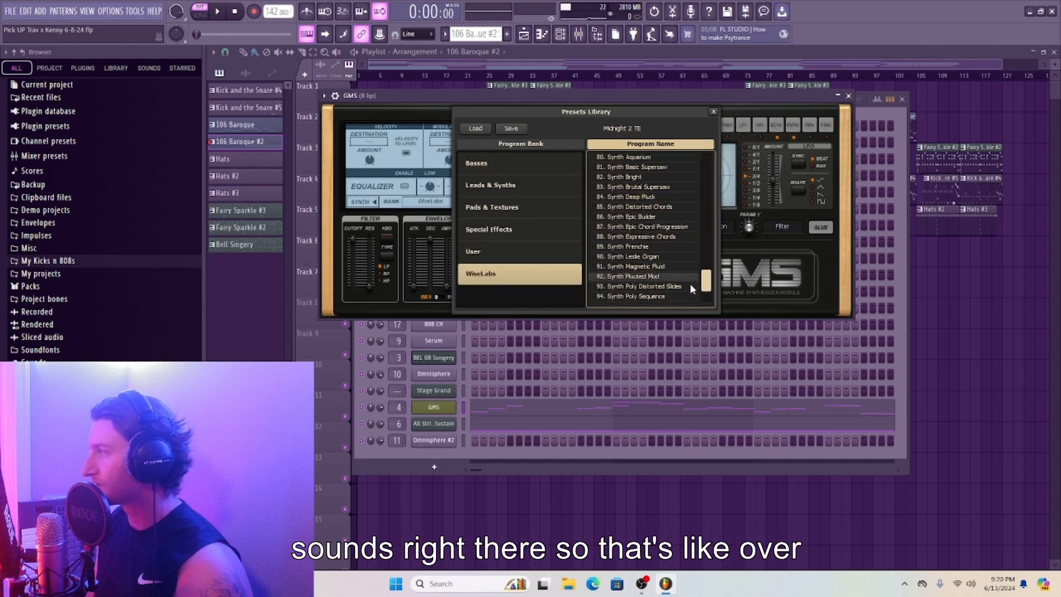
click(497, 163)
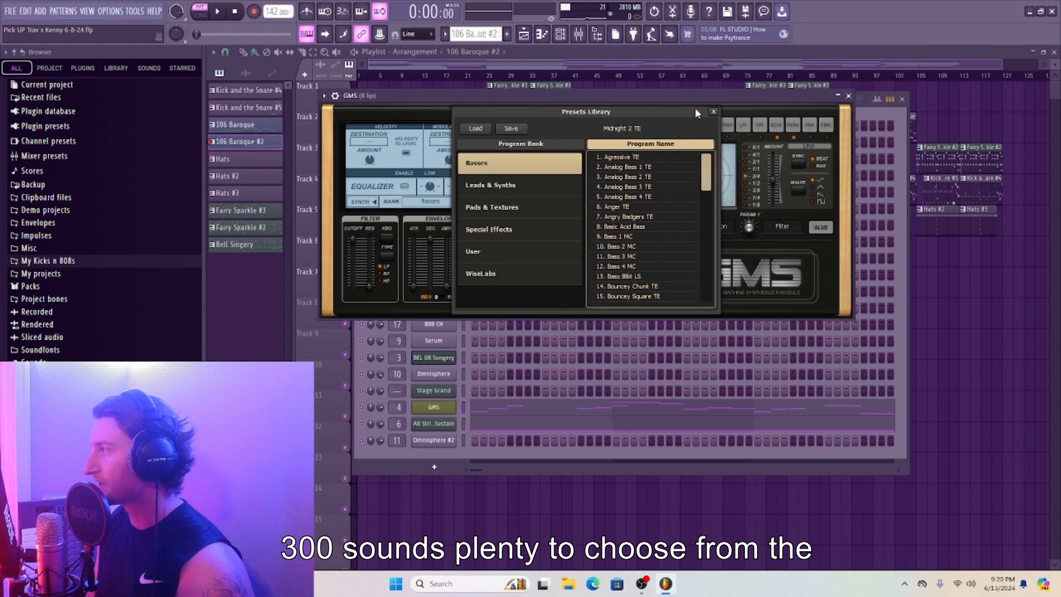
click(711, 111)
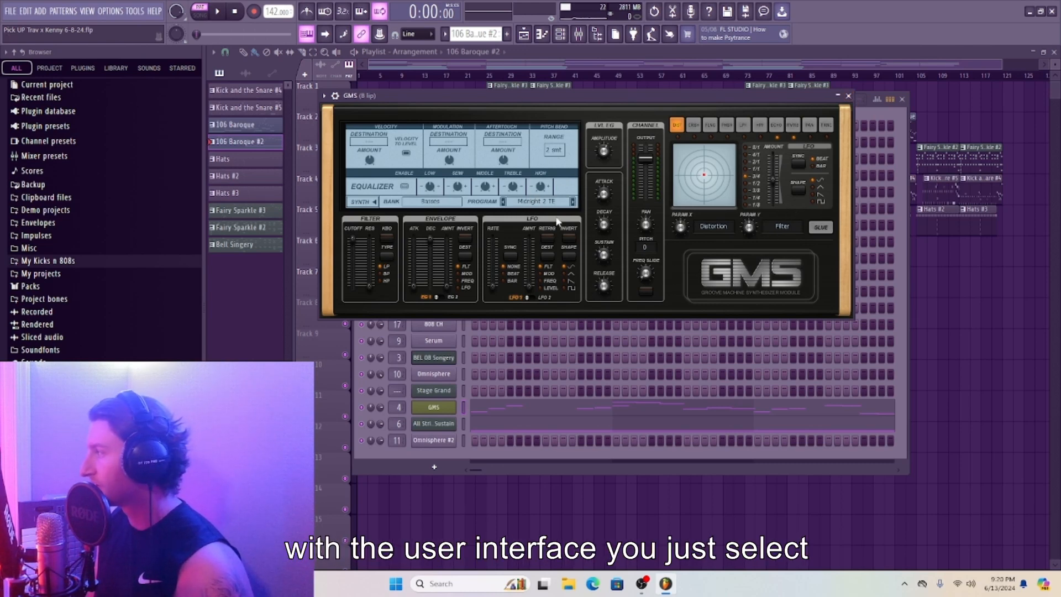
Reopen the GMS presets library from the program name to show the Leads & Synths bank, and close the synth.
click(550, 202)
click(504, 187)
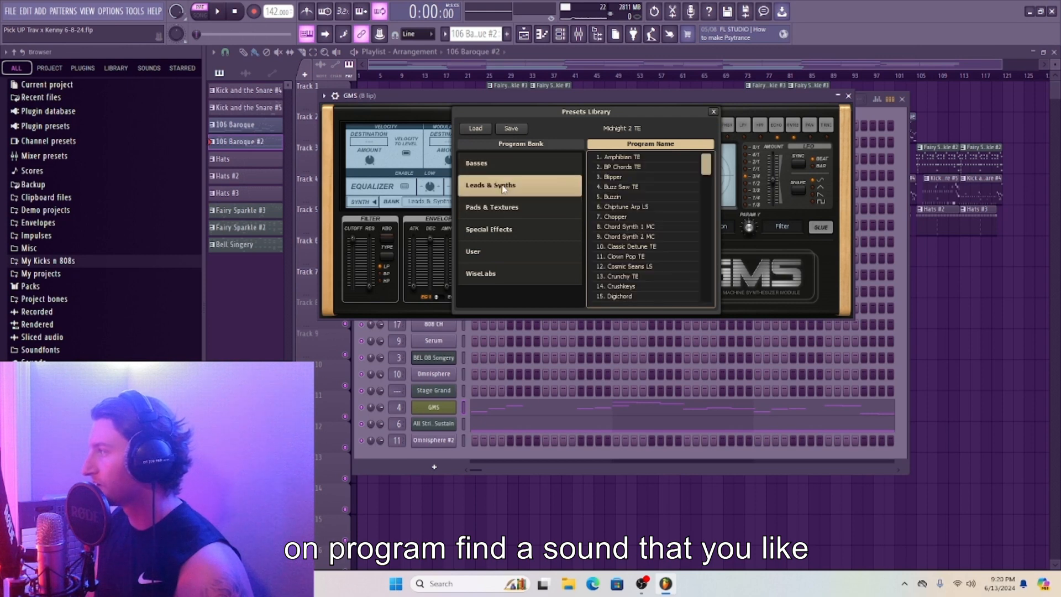
click(714, 114)
click(434, 407)
Open the All Strings Sustain FLEX channel and examine the Arksun Cityscape and Drumful Treasure packs.
click(434, 423)
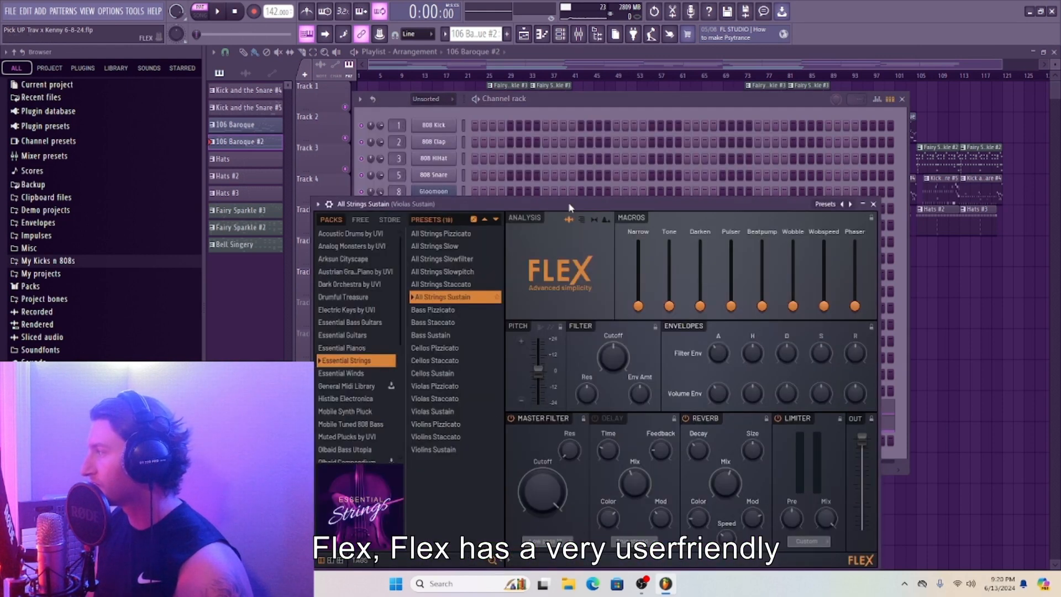
drag(569, 207, 567, 95)
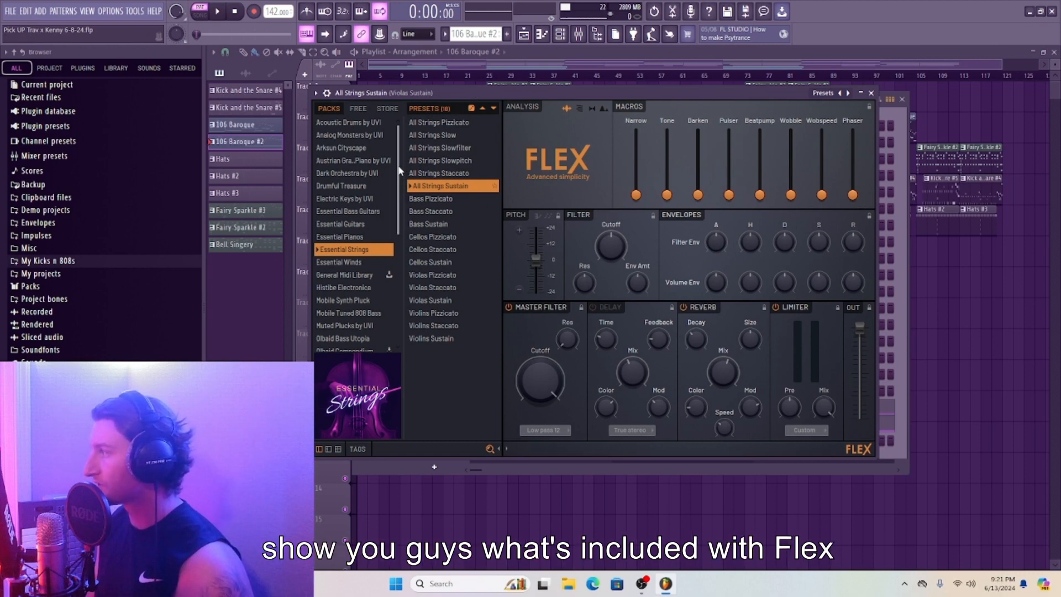
click(342, 148)
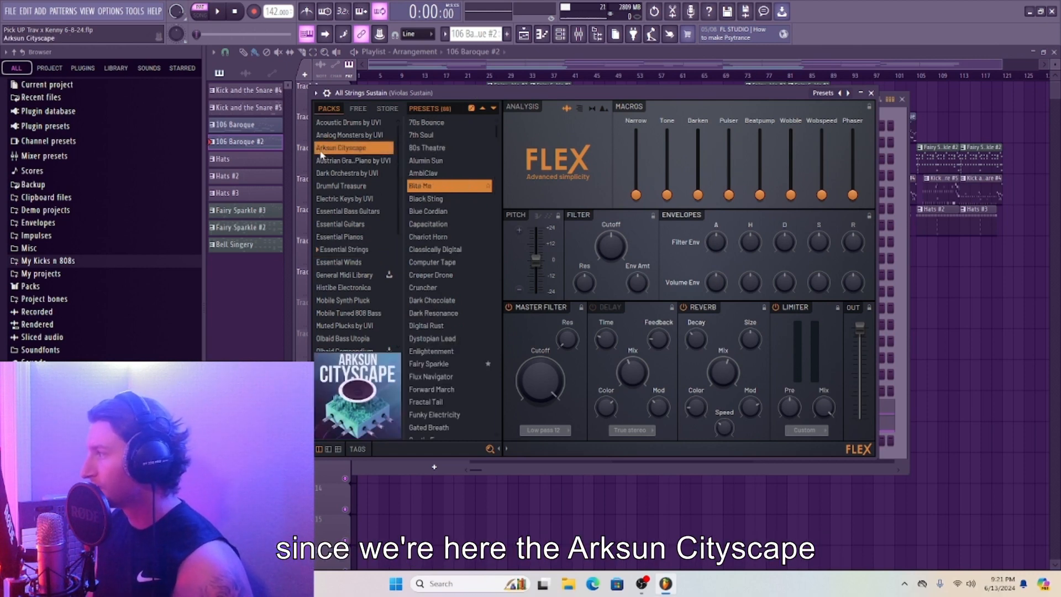
scroll(455, 191, down, 12)
scroll(448, 193, up, 12)
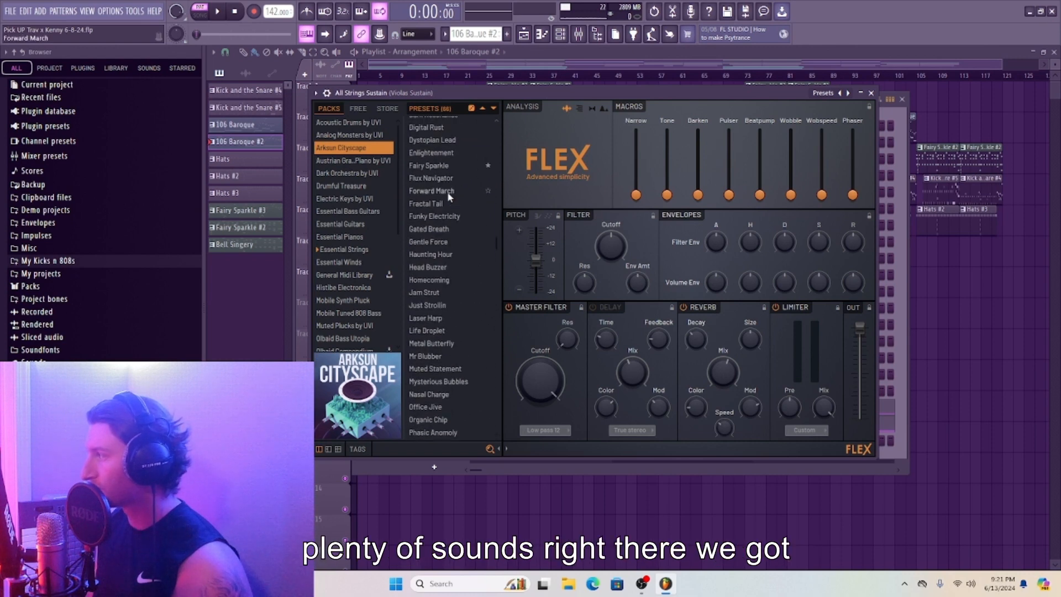
click(338, 187)
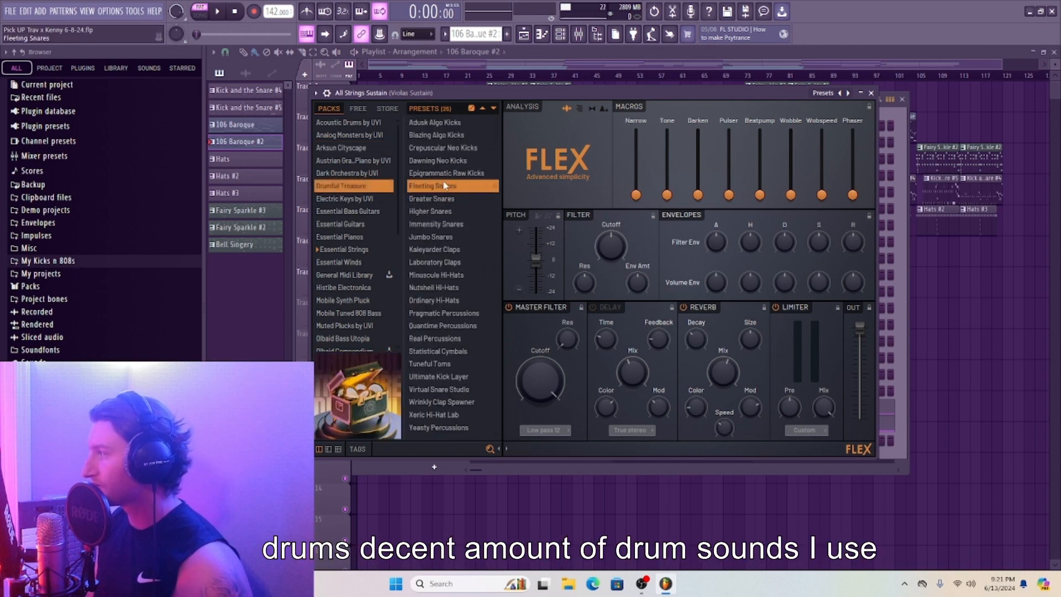
Look through the presets of the Essential Guitars, Essential Pianos, Essential Strings and Essential Winds packs in FLEX.
click(337, 224)
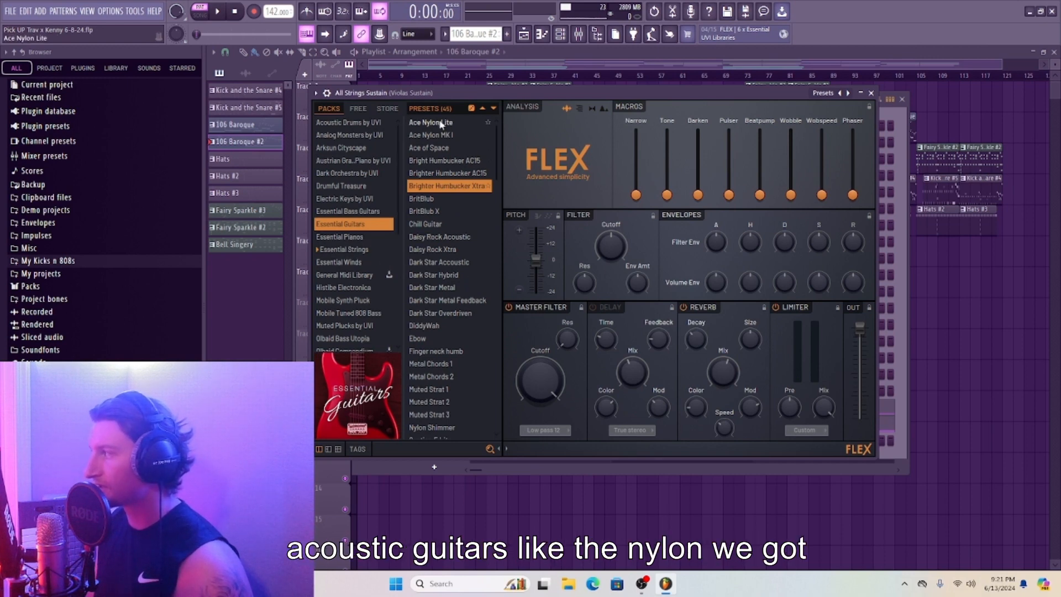
click(336, 240)
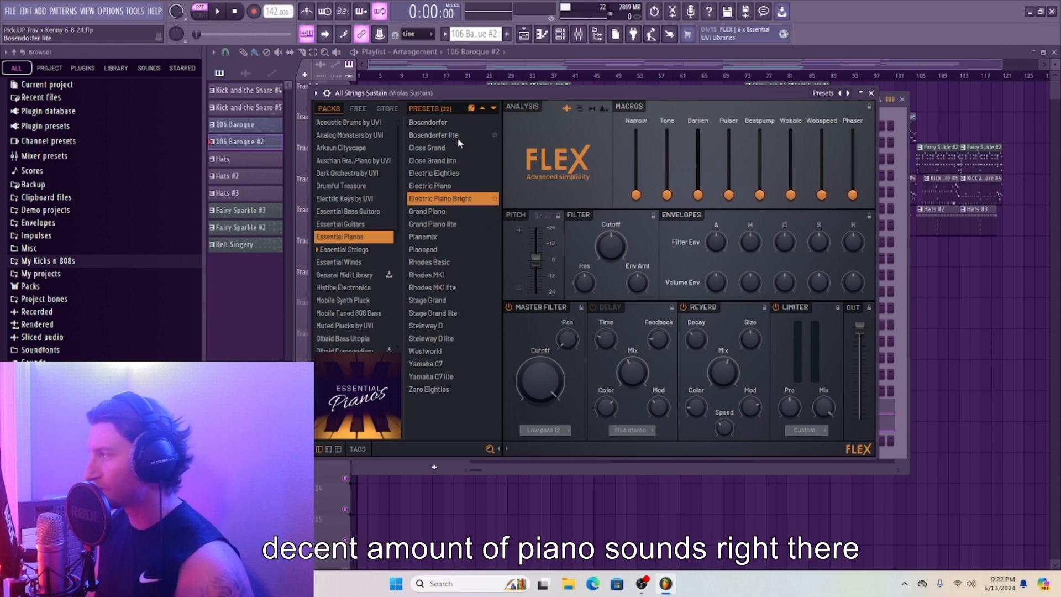
click(358, 251)
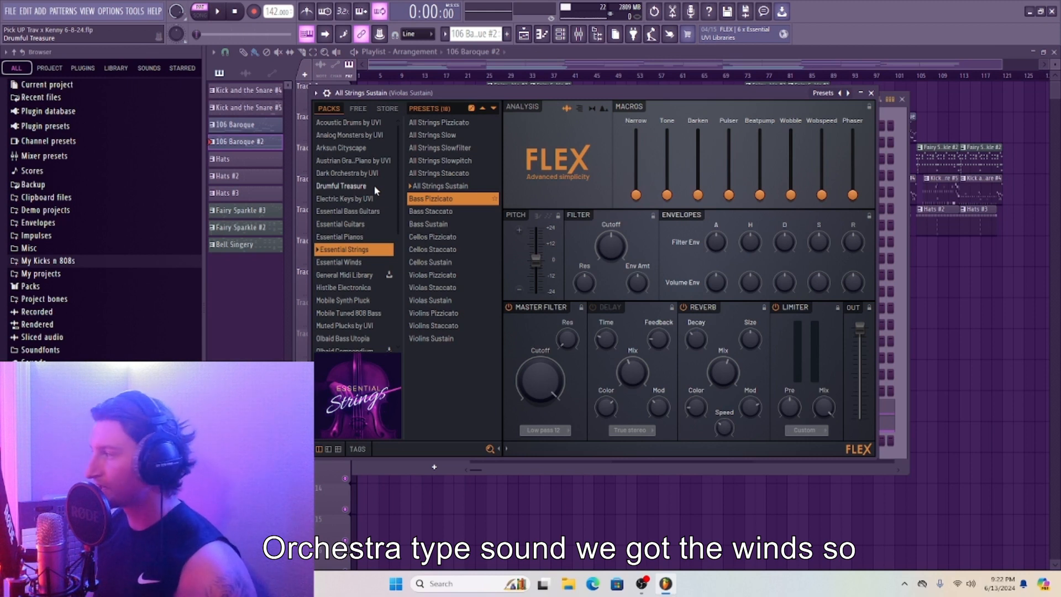
click(340, 262)
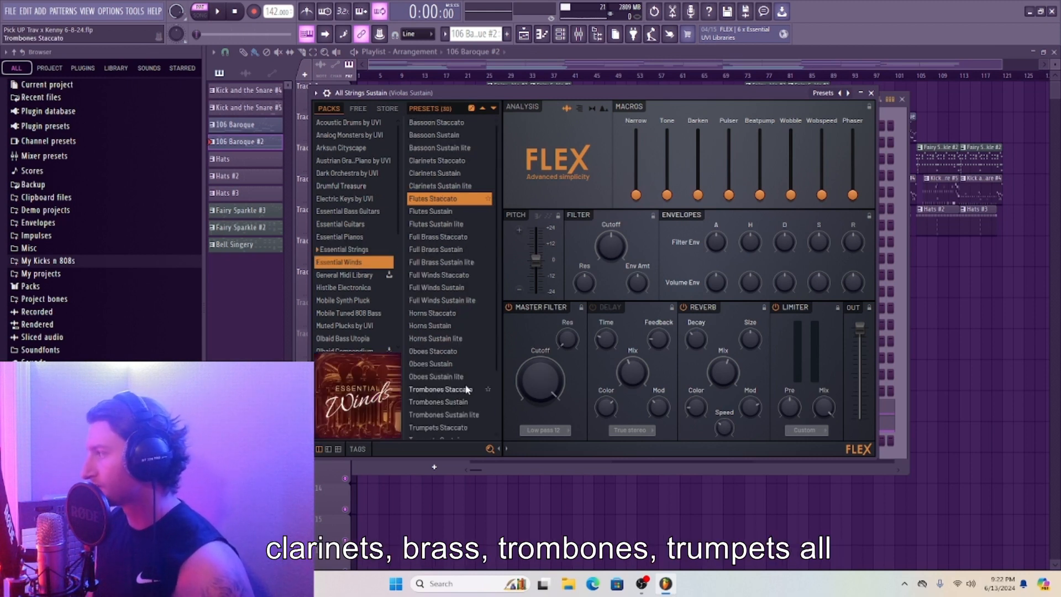
scroll(463, 180, down, 2)
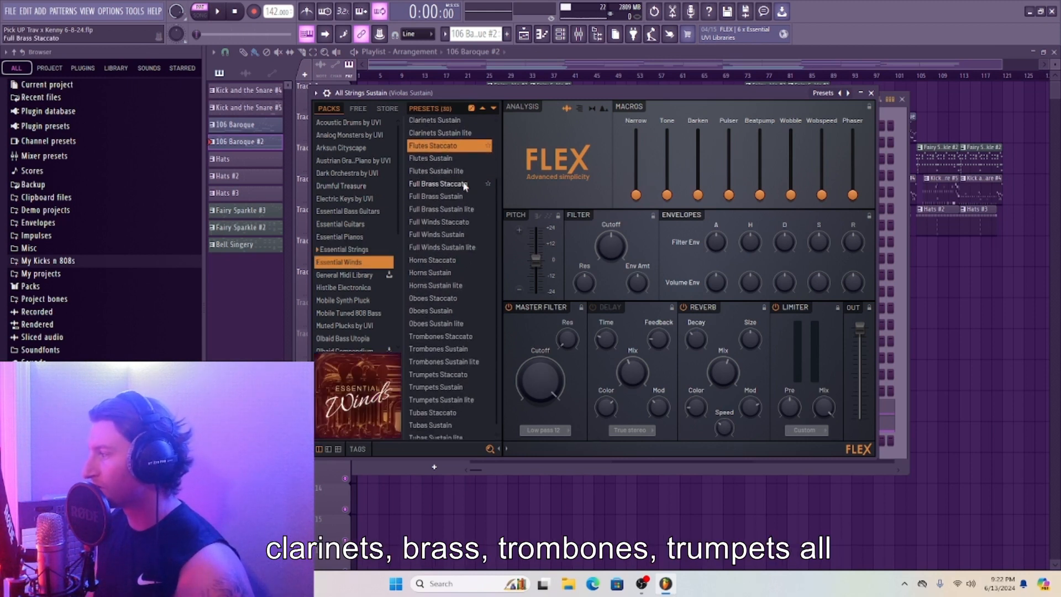
scroll(354, 174, down, 2)
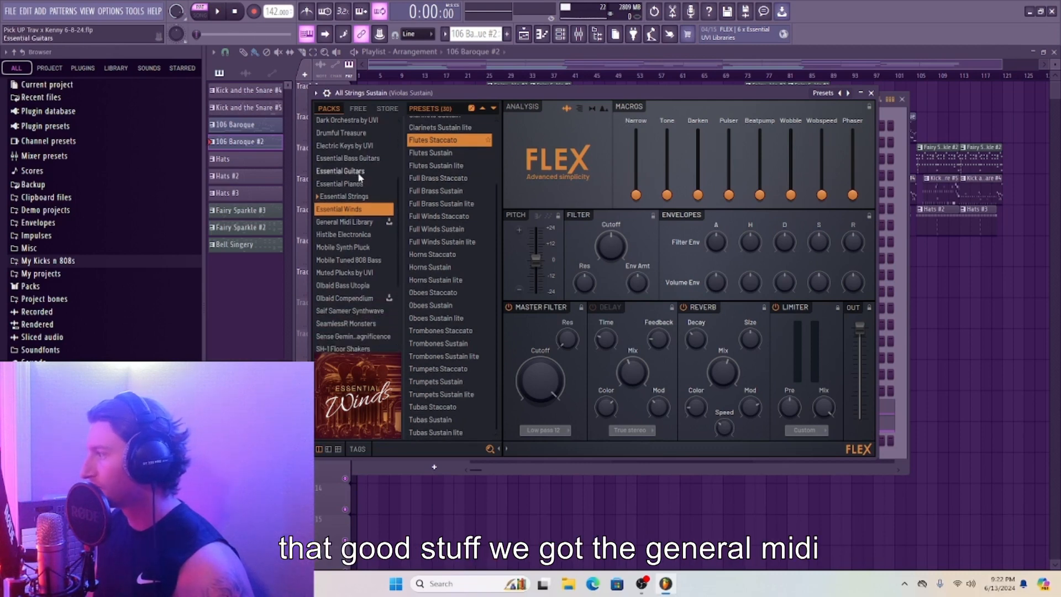
Browse the General Midi Library, Mobile Synth Pluck and Olbaid Bass Utopia packs, and close FLEX and the Channel rack.
click(340, 222)
scroll(441, 231, down, 5)
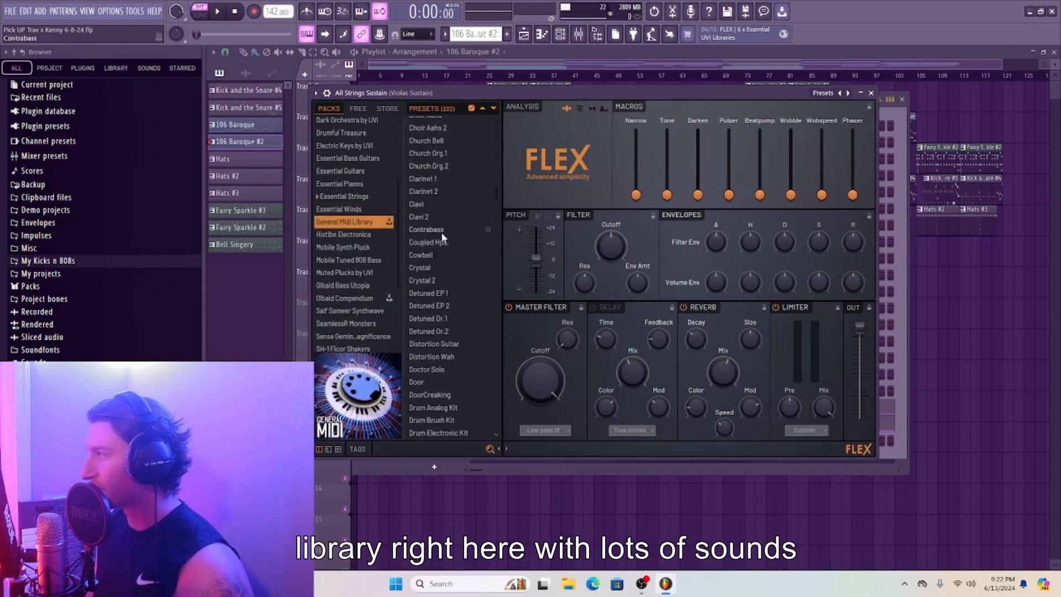
scroll(441, 232, down, 15)
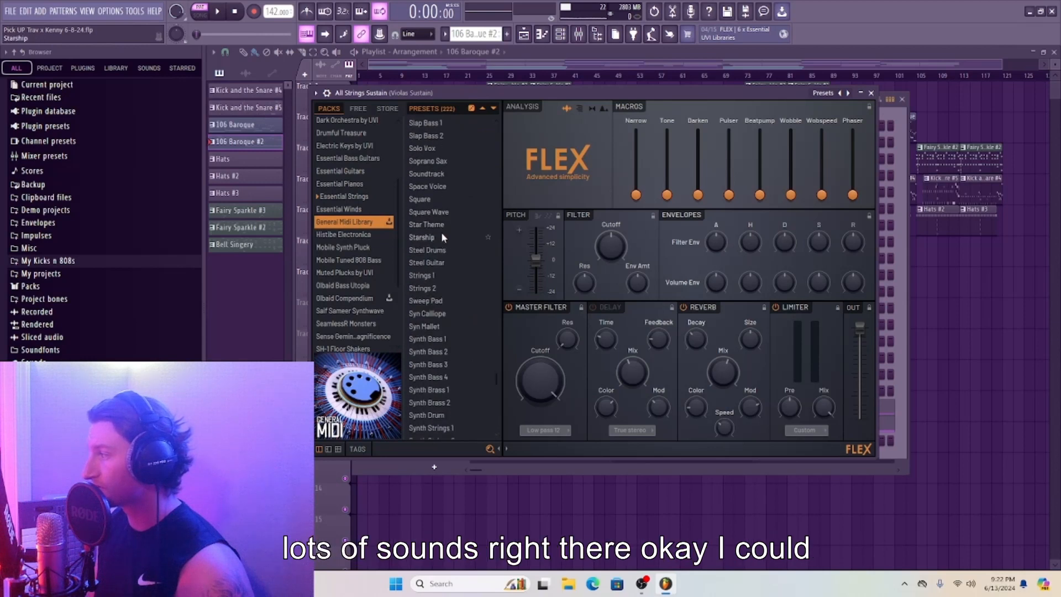
scroll(441, 232, up, 10)
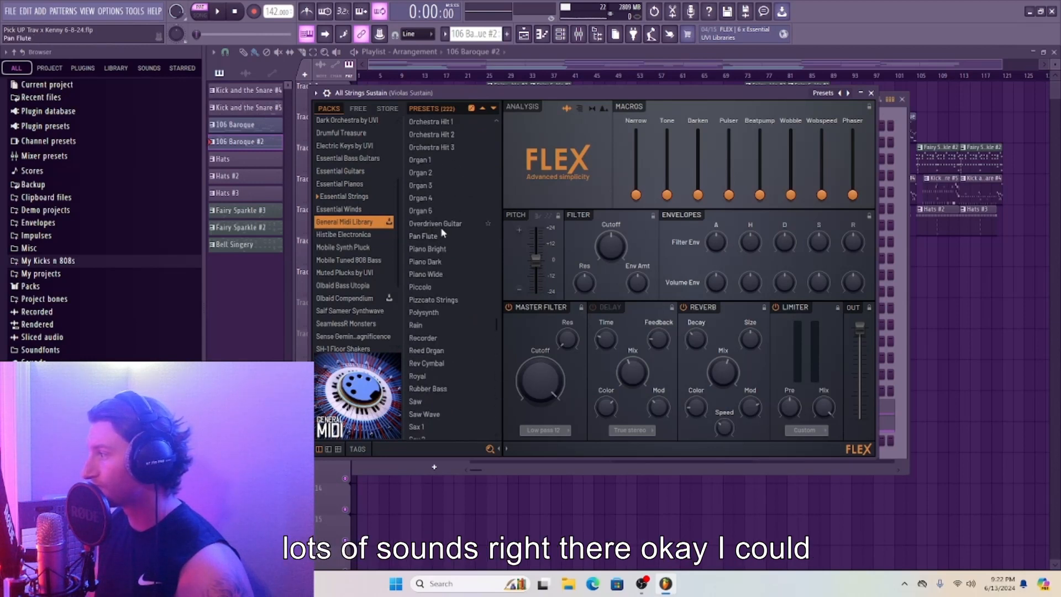
click(343, 247)
click(343, 285)
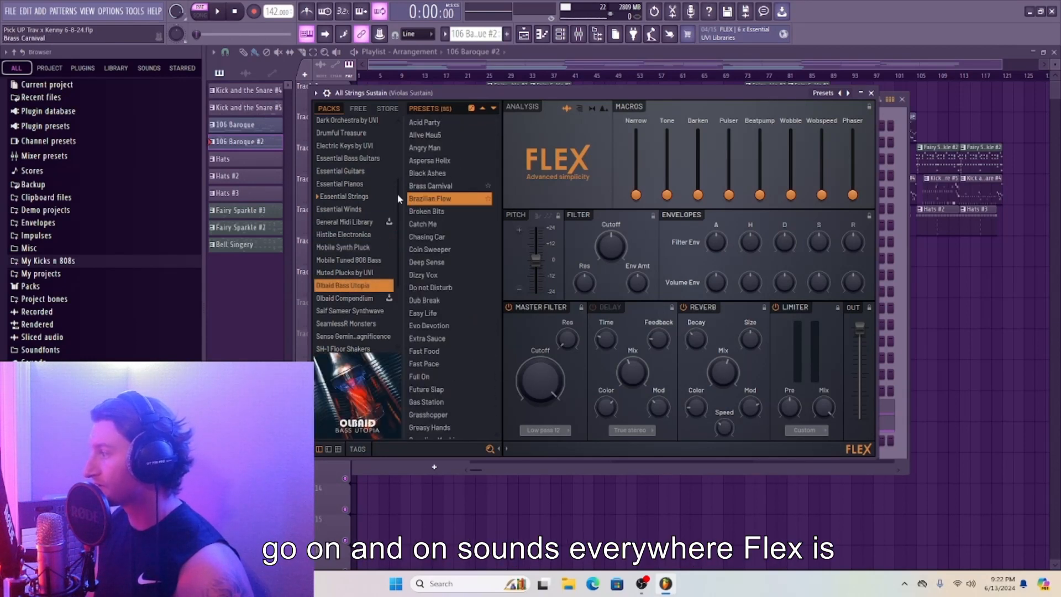
click(873, 93)
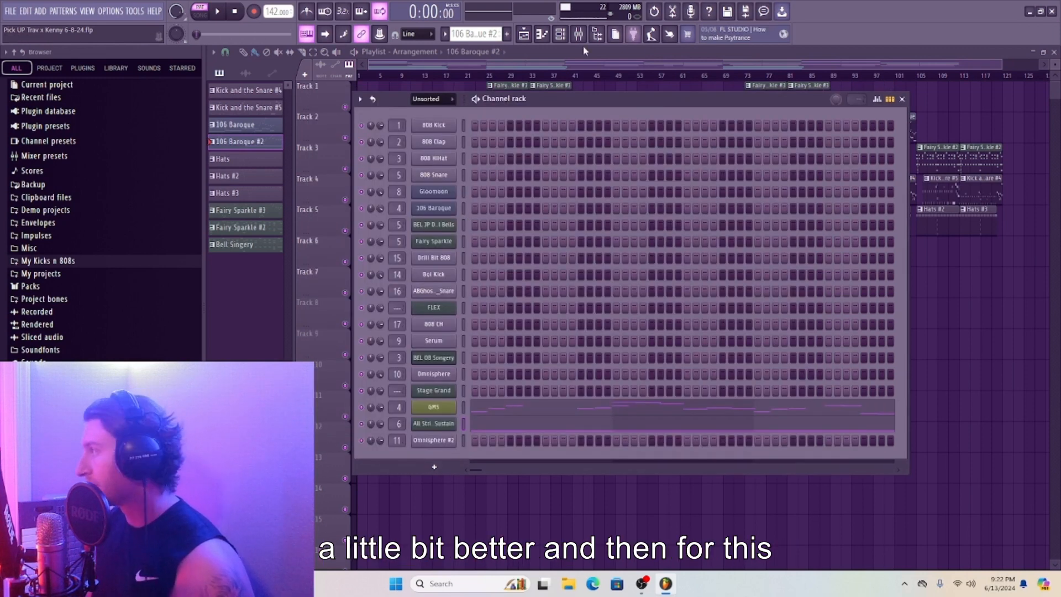
key(F6)
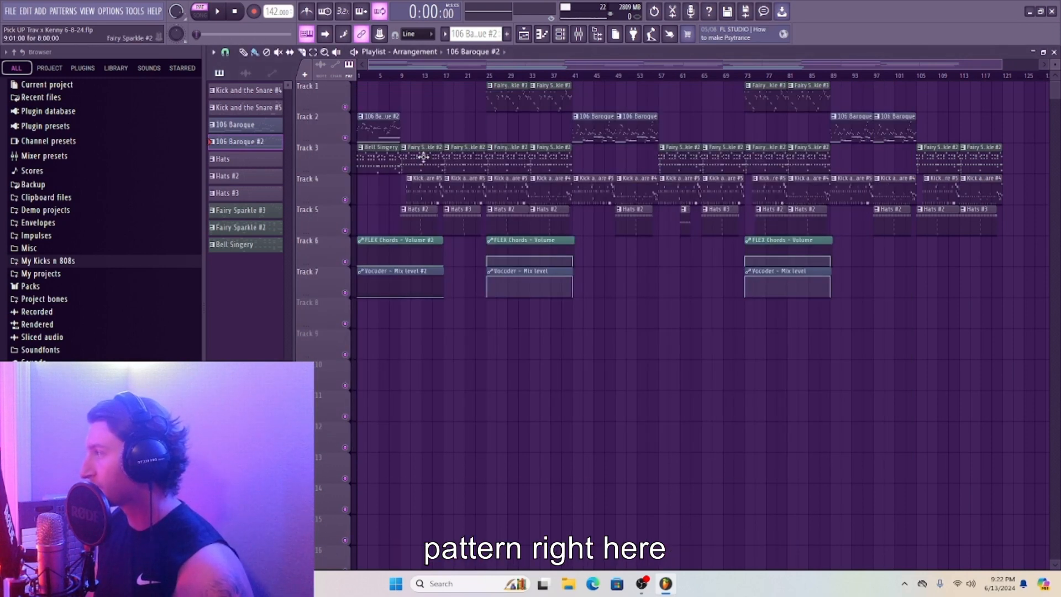
Play the Fairy Sparkle #2 pattern, view its BEL OB Songery notes in the Piano roll, and stop playback with the Channel rack open.
click(416, 162)
click(560, 35)
key(space)
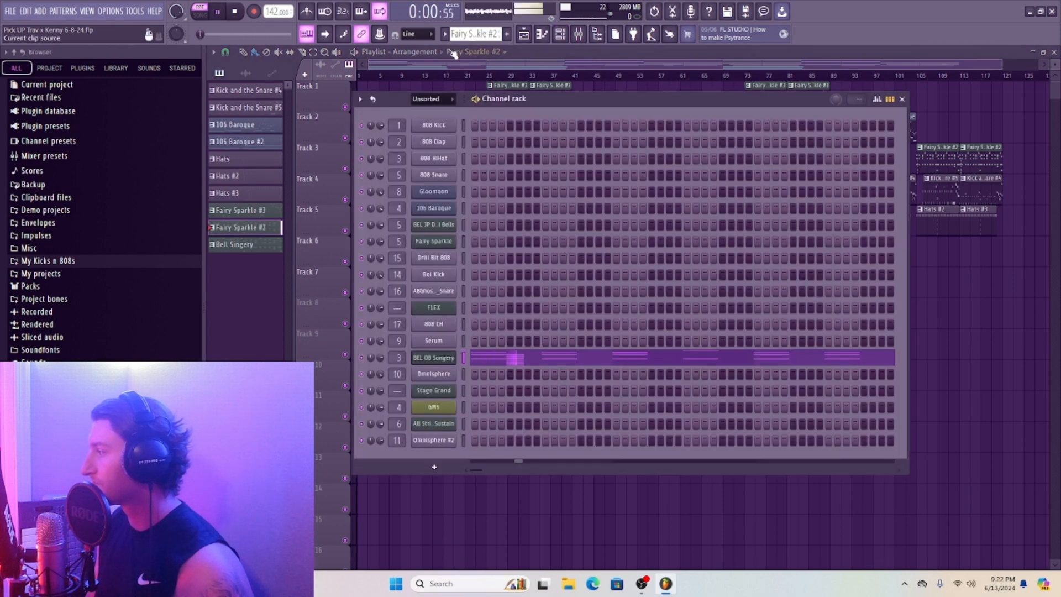
click(542, 34)
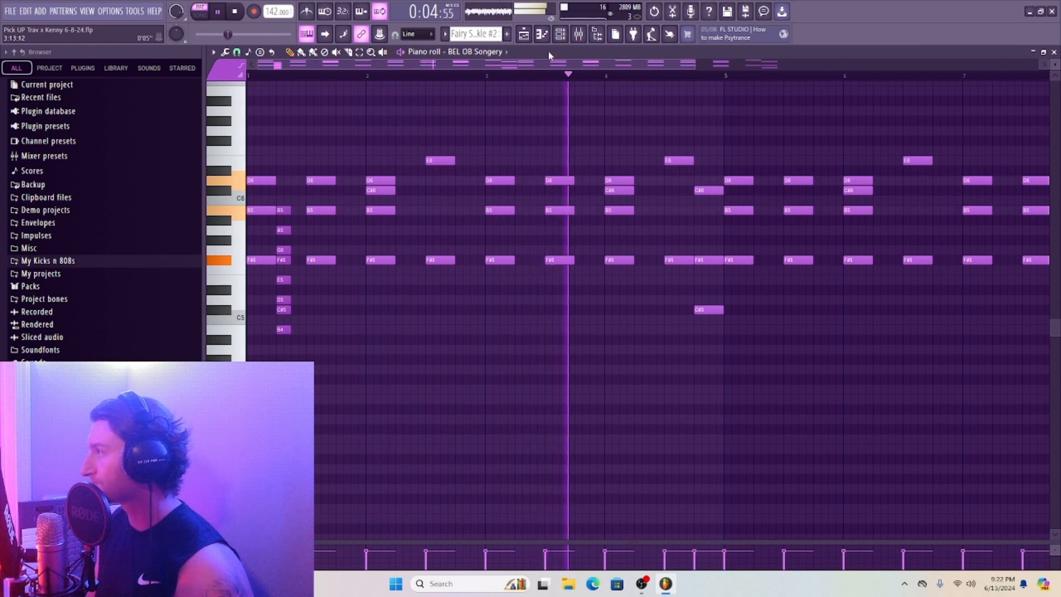
click(565, 40)
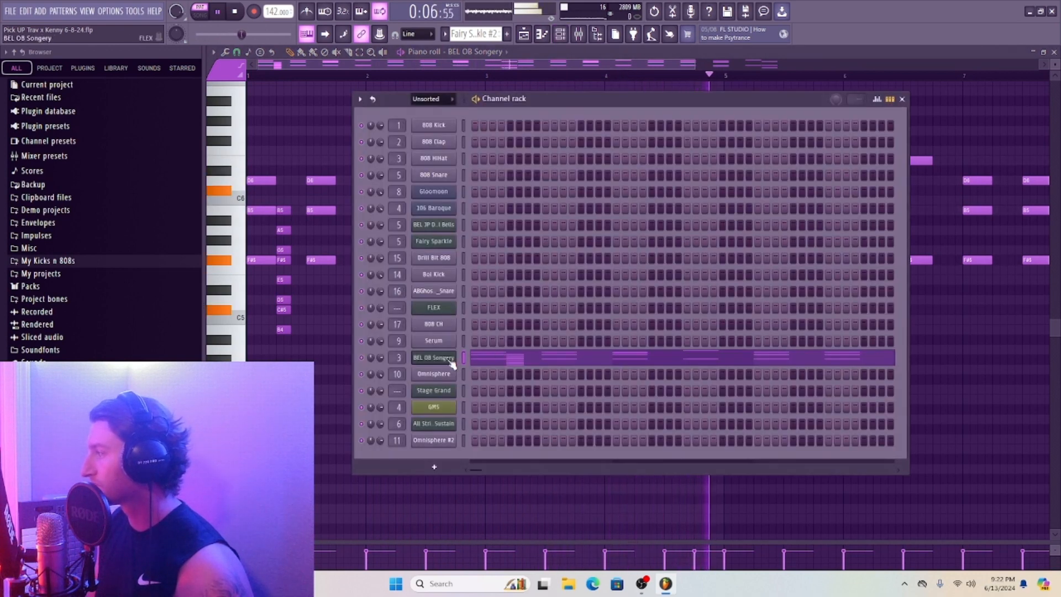
key(space)
Open the BEL OB Songery FLEX channel, look through the Analog Monsters pack's presets, and close the plugin.
click(445, 359)
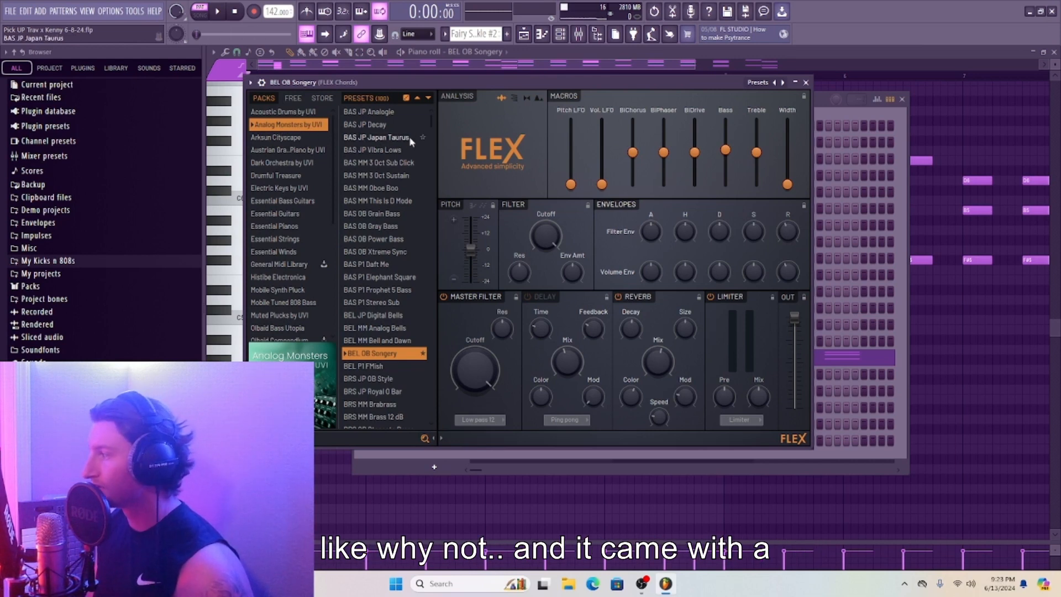
scroll(409, 138, down, 15)
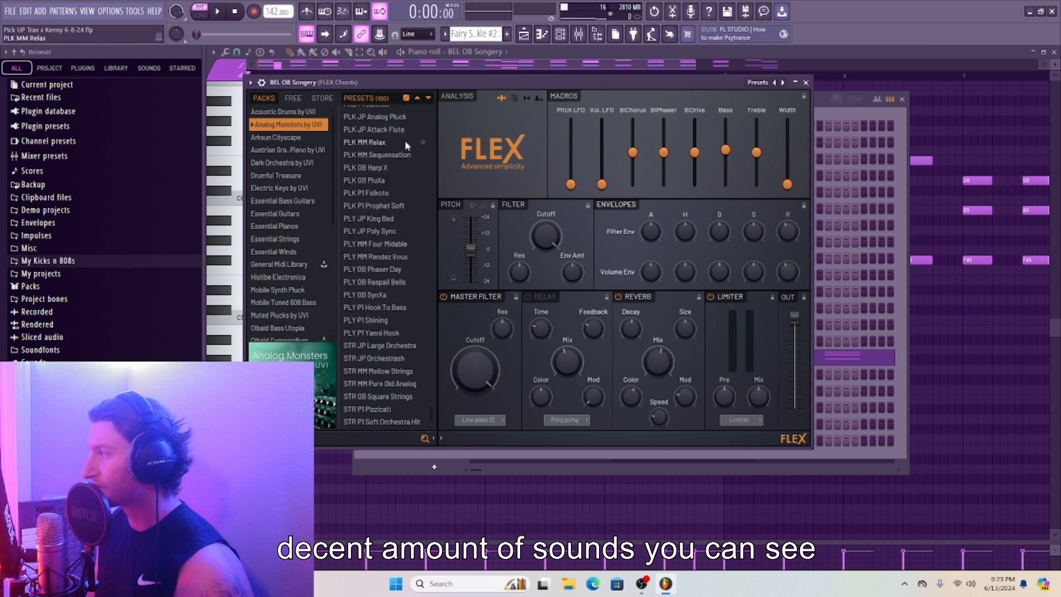
scroll(398, 155, up, 15)
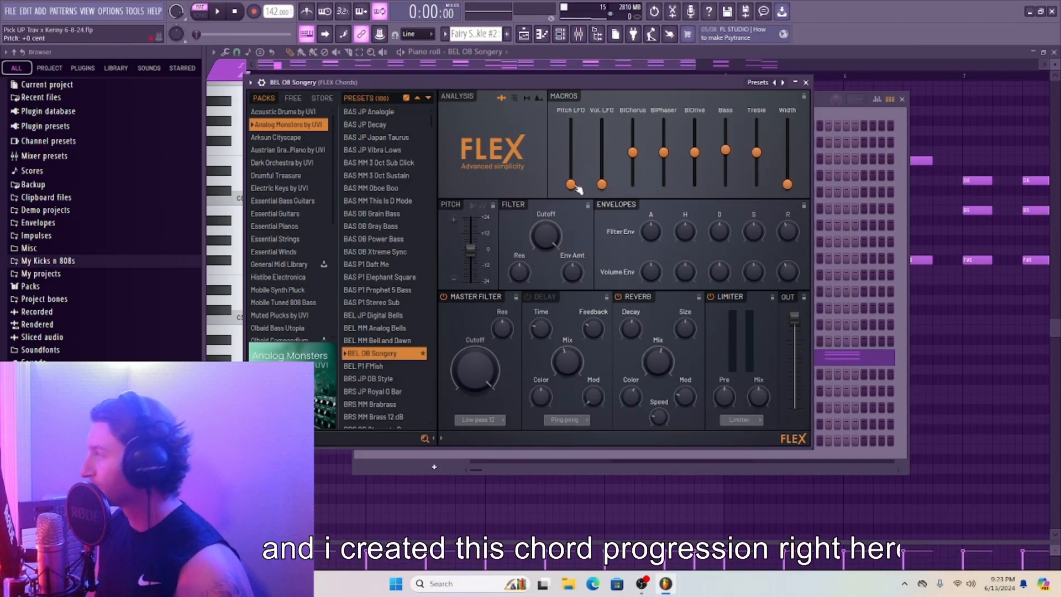
key(Escape)
Play the start of the BEL OB Songery chord progression in the Piano roll, and return to the Playlist.
click(548, 39)
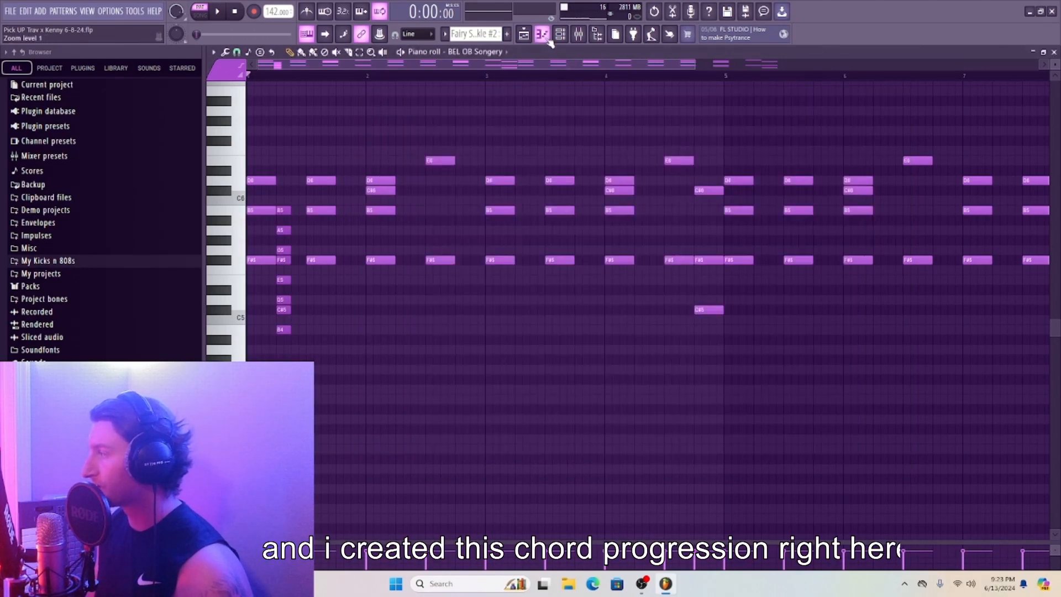
key(space)
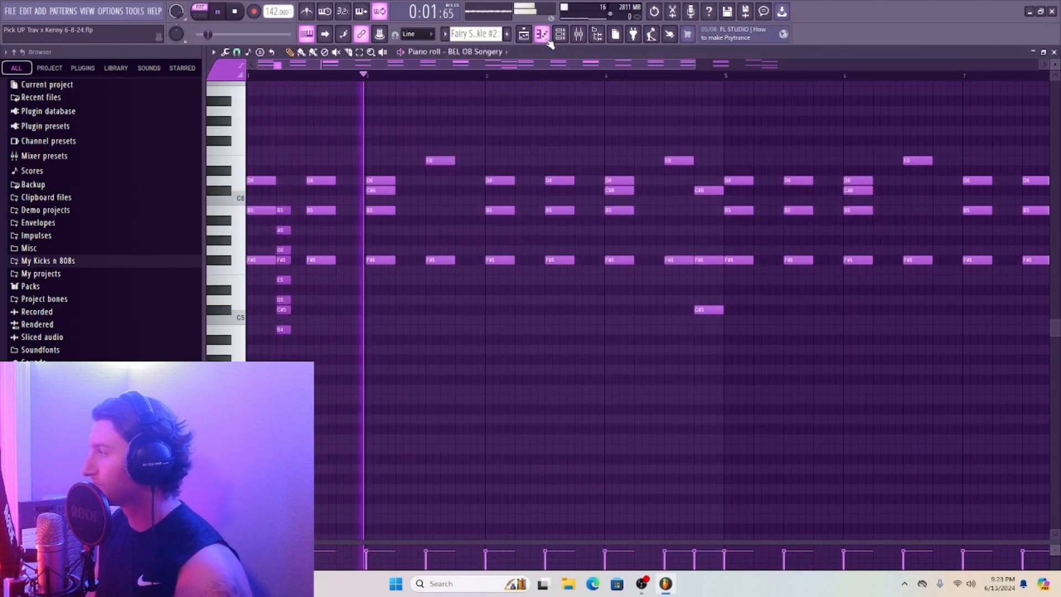
key(space)
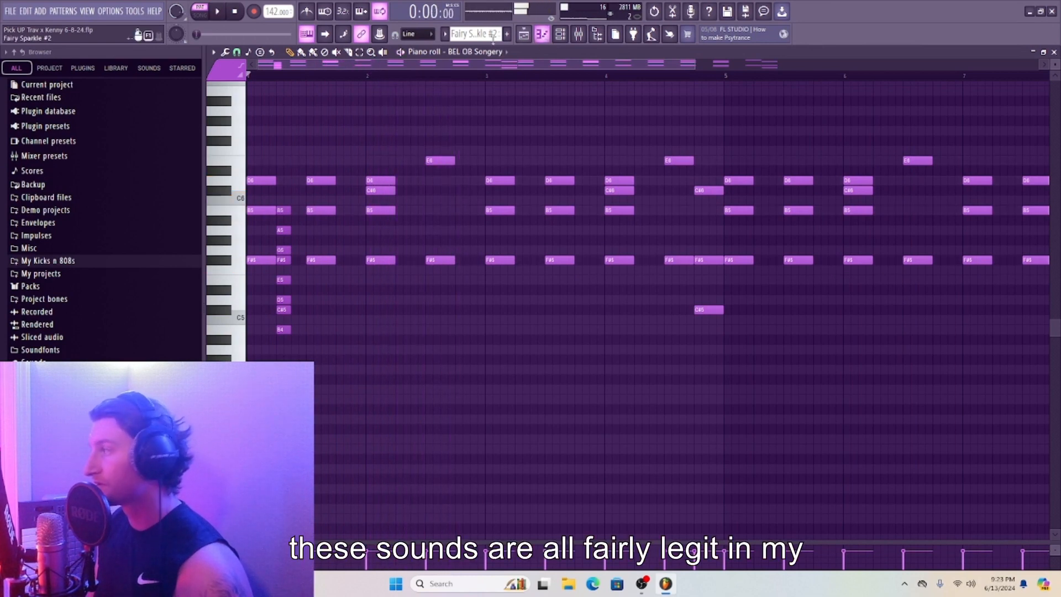
click(516, 38)
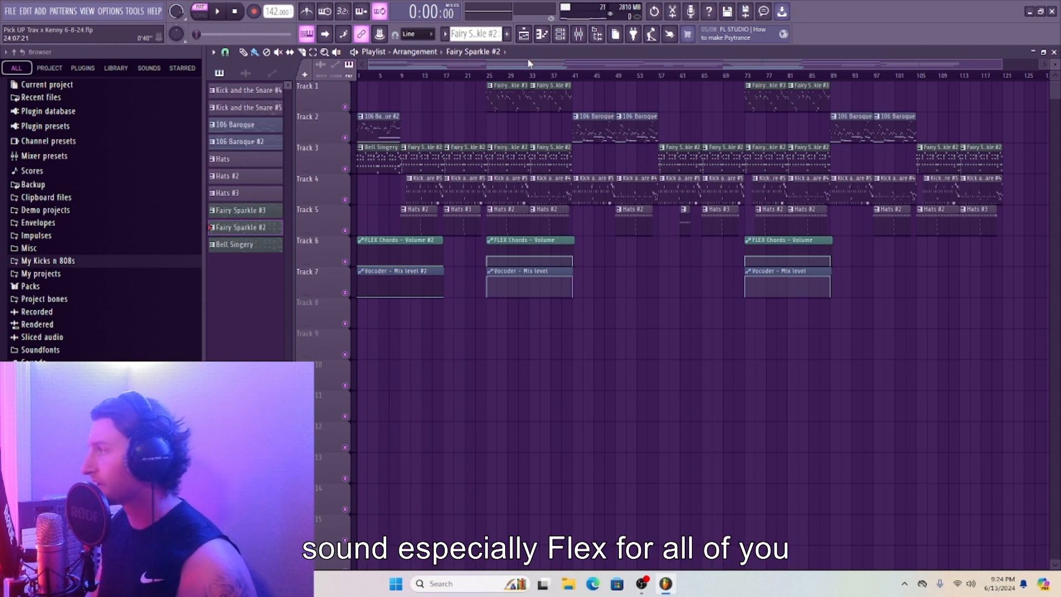
Expand the My Kicks n 808s folder in the Browser and audition the 808 samples from 808 King to Electric Trap 808.
click(48, 261)
scroll(66, 381, down, 3)
scroll(105, 222, up, 2)
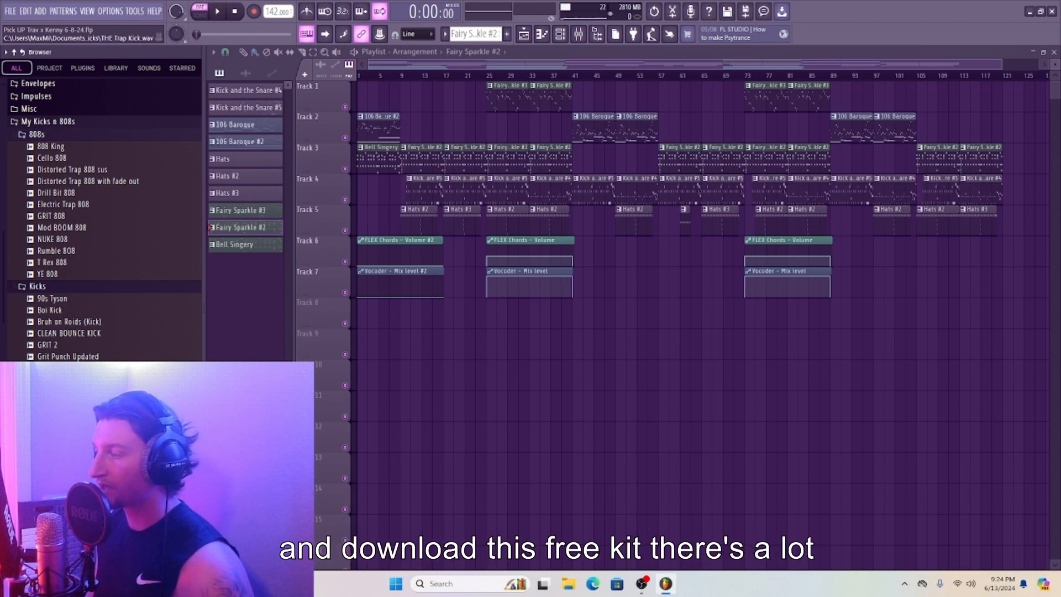
click(62, 147)
click(65, 158)
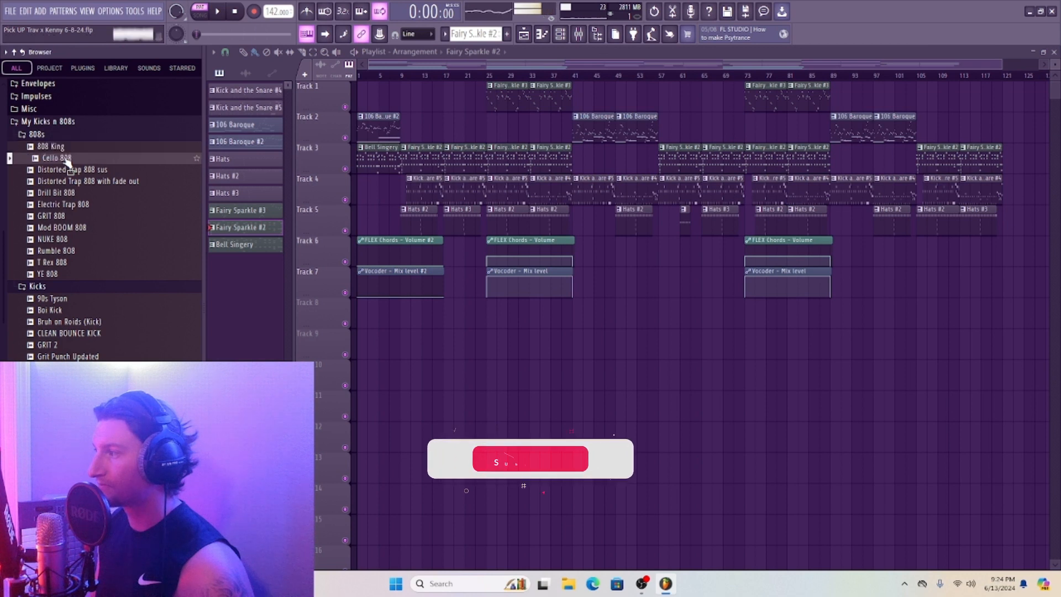
click(66, 170)
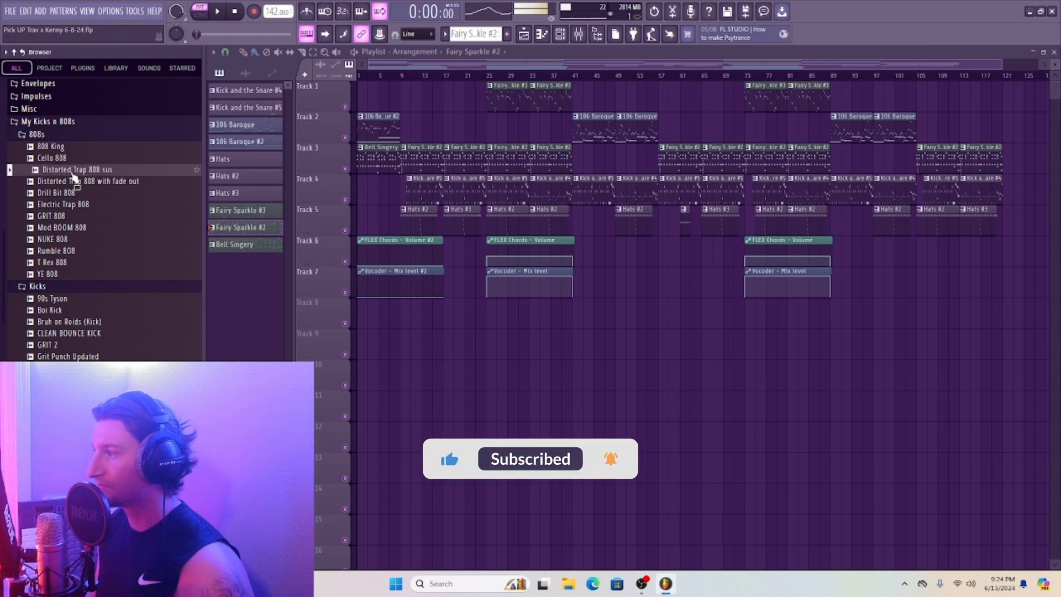
click(66, 181)
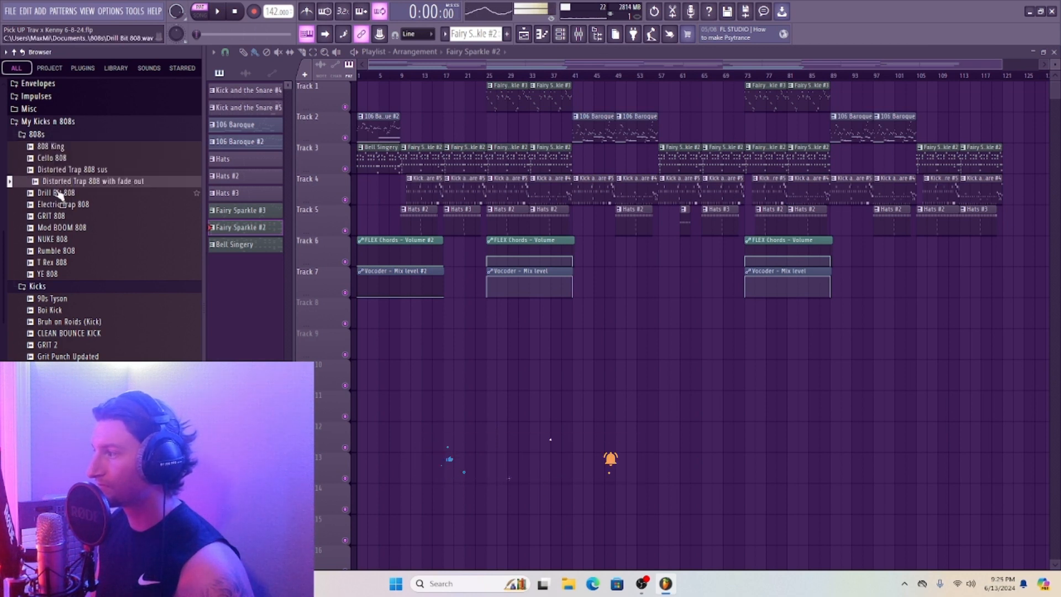
click(65, 193)
click(65, 206)
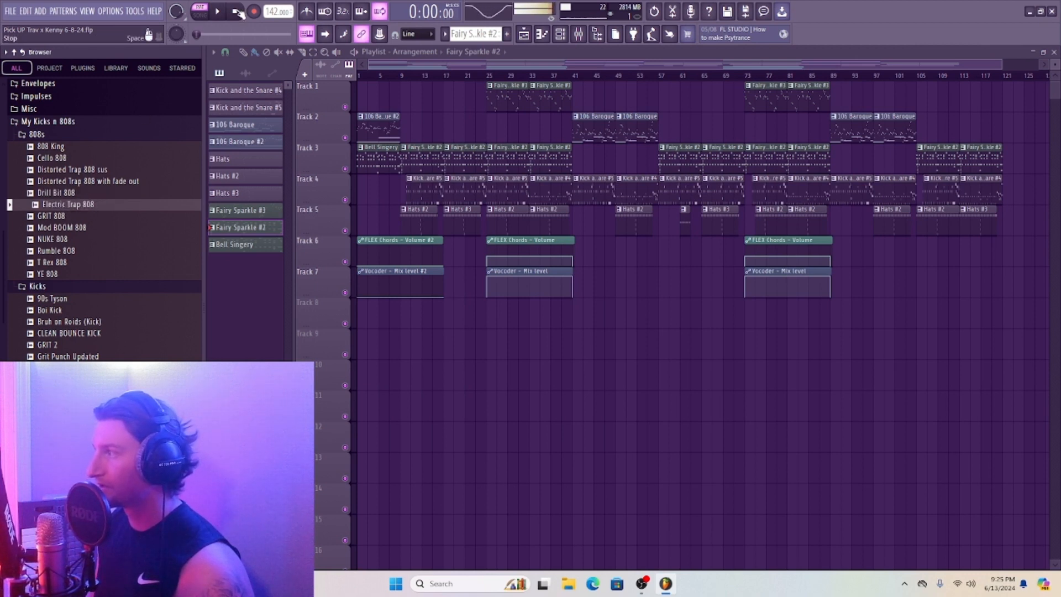
Audition the kick samples from 90s Tyson to OK Kick, and collapse the My Kicks n 808s folder.
scroll(63, 357, down, 1)
scroll(63, 356, down, 5)
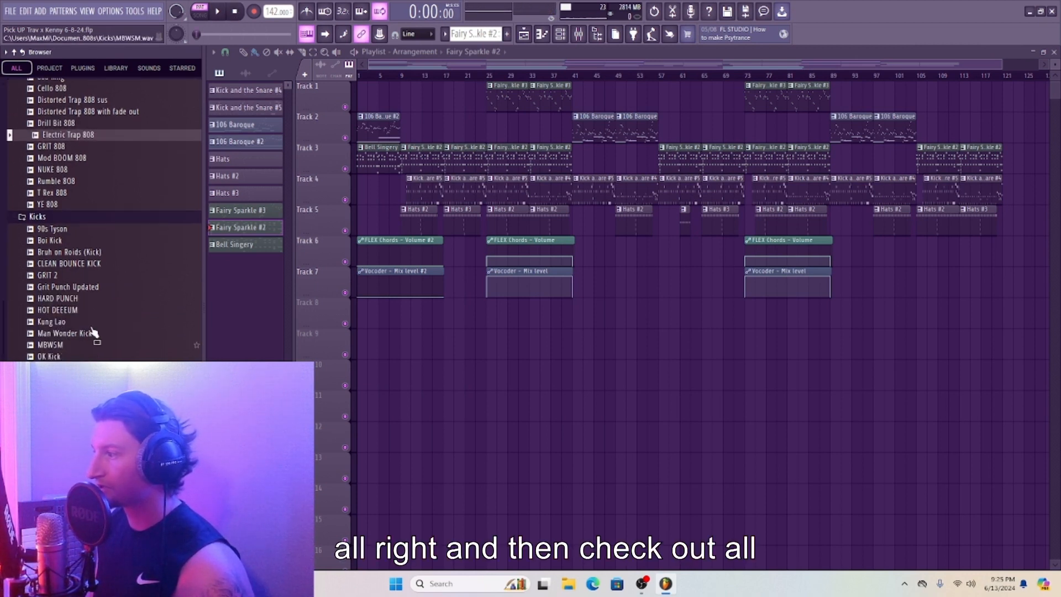
click(56, 229)
click(57, 241)
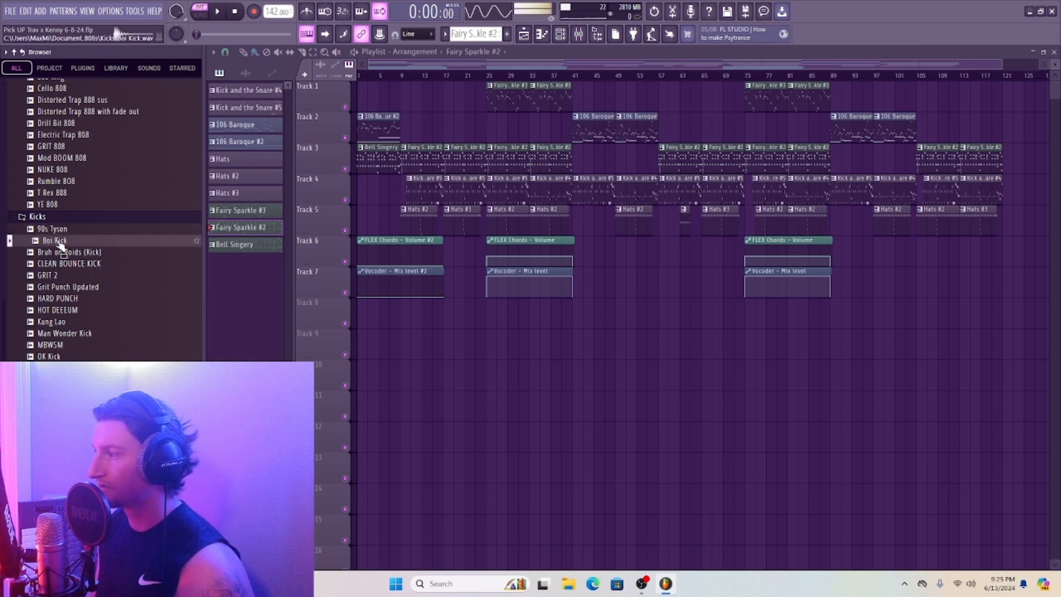
click(62, 253)
click(56, 264)
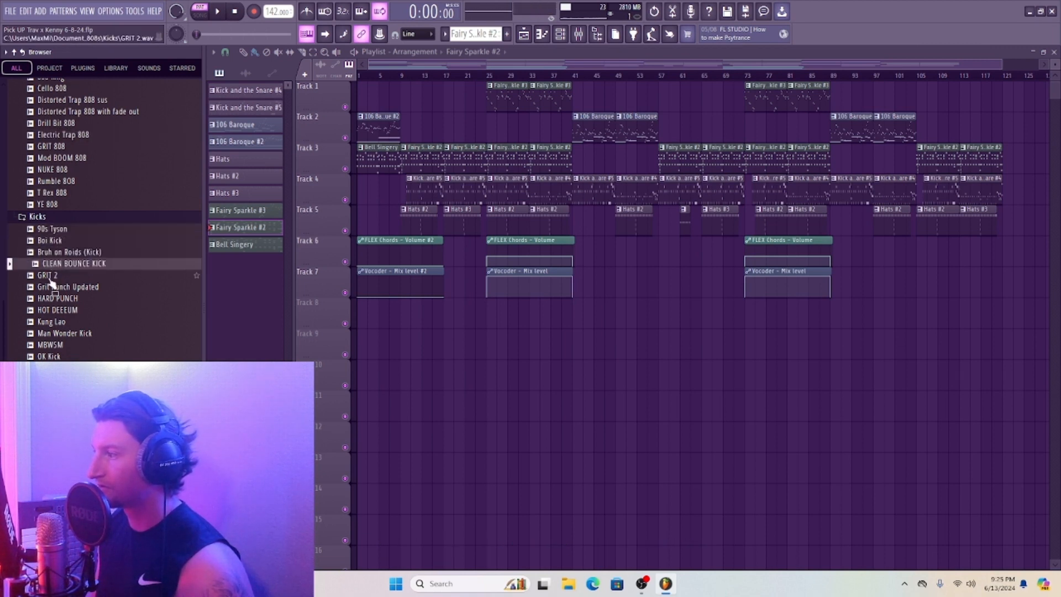
click(50, 276)
click(47, 288)
click(48, 299)
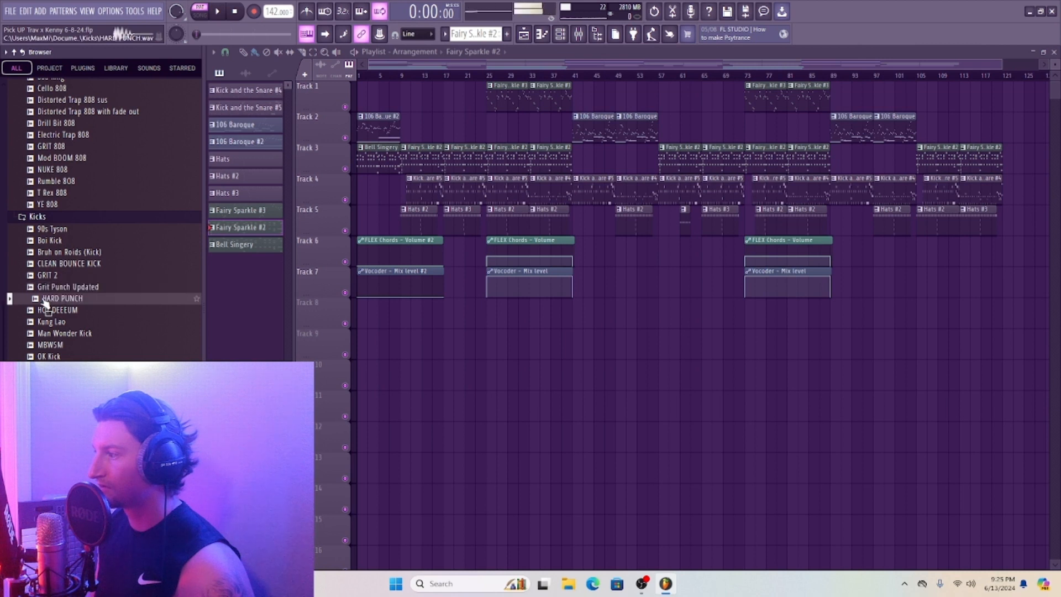
click(49, 312)
click(47, 322)
click(48, 334)
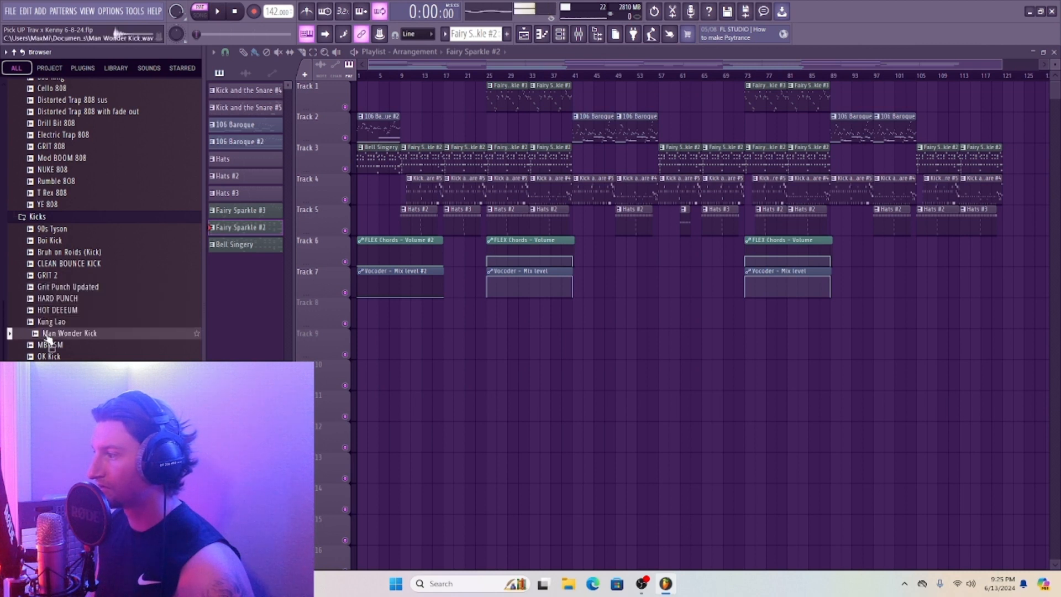
click(49, 346)
click(49, 356)
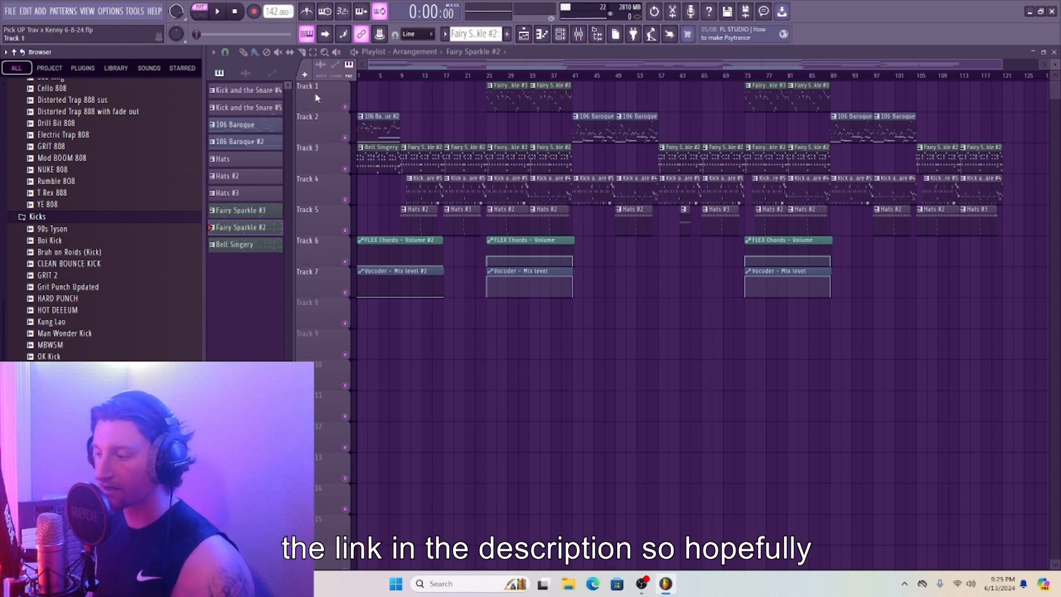
scroll(38, 128, up, 2)
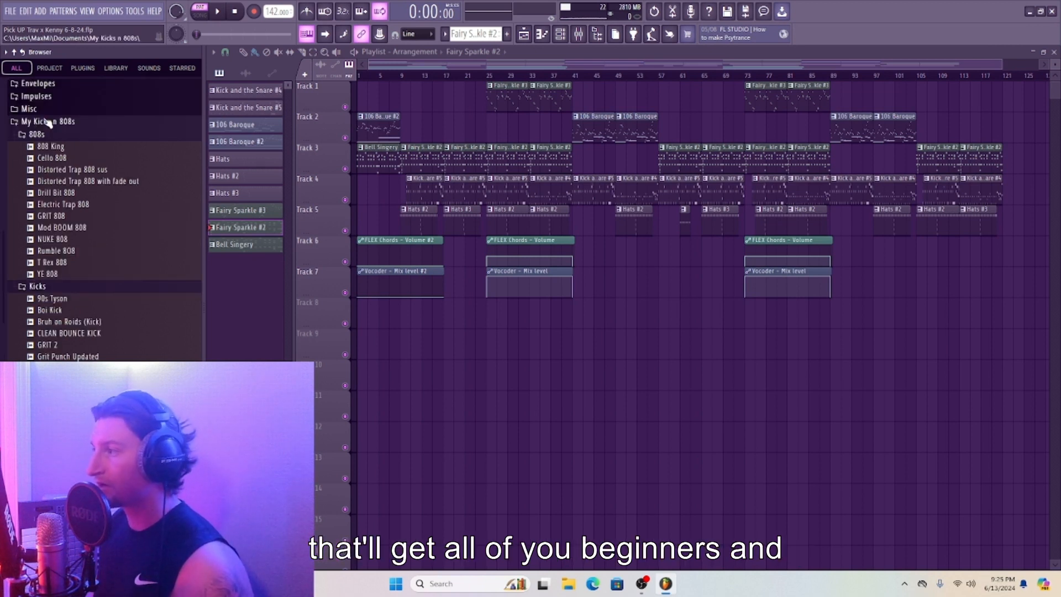
click(44, 123)
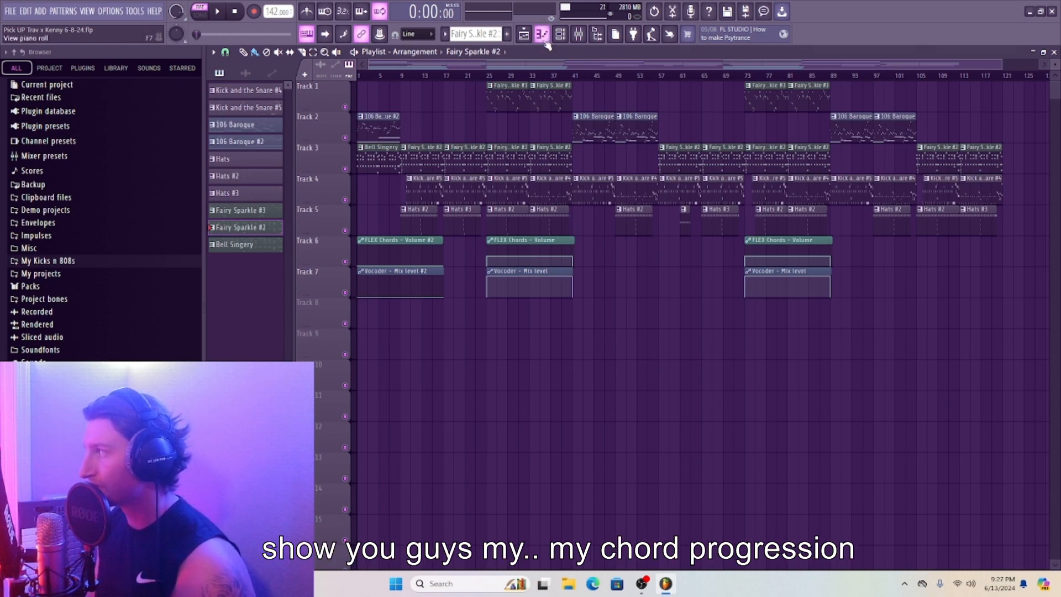
Open the Fairy Sparkle #2 clip's BEL OB Songery notes in the Piano roll, select the whole eight-bar melody, and clear the selection.
double_click(428, 149)
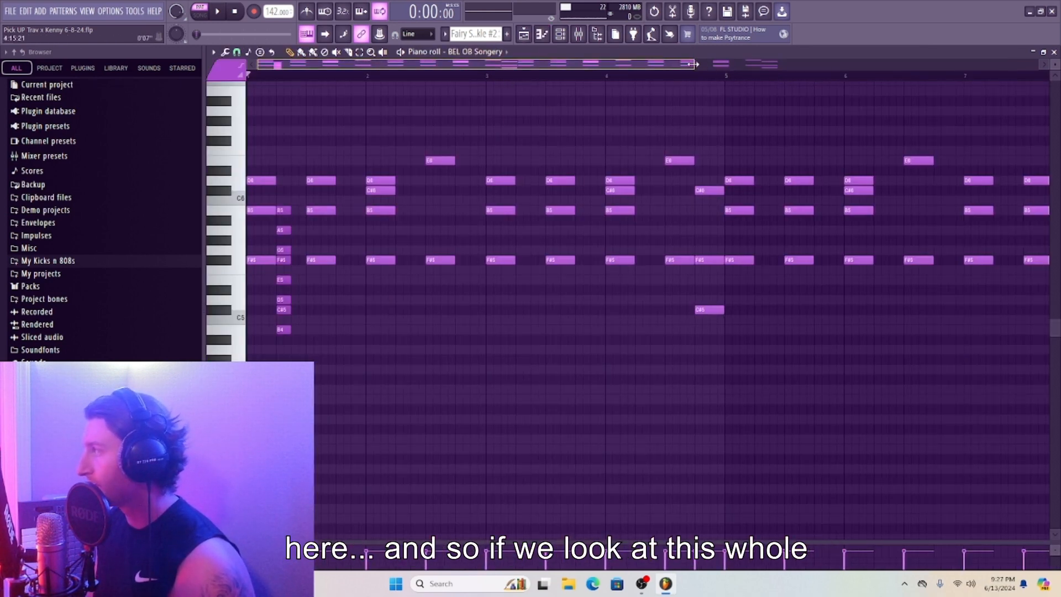
drag(693, 64, 248, 75)
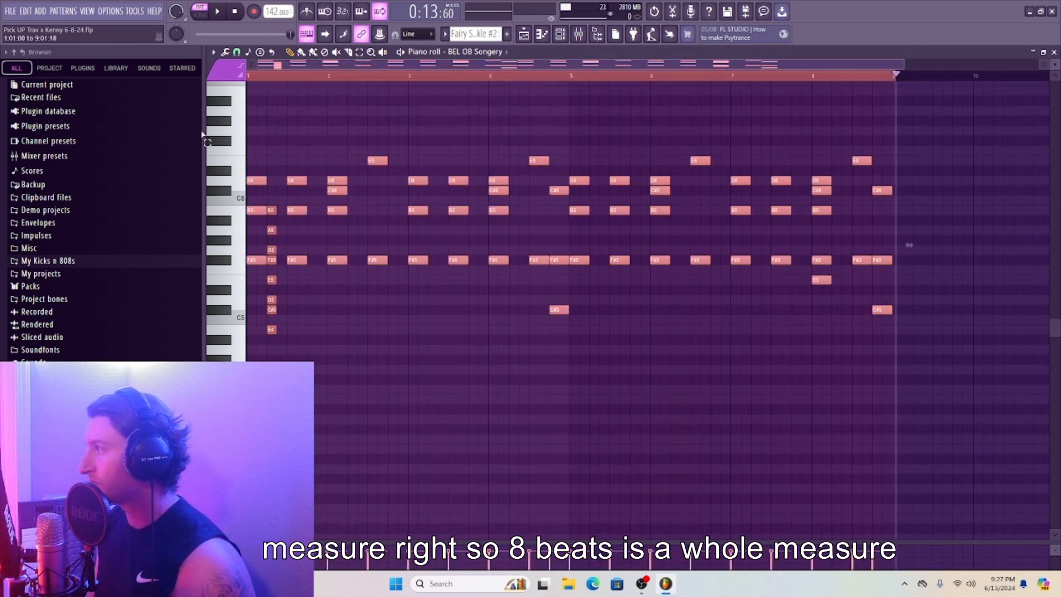
click(571, 77)
drag(575, 82, 492, 78)
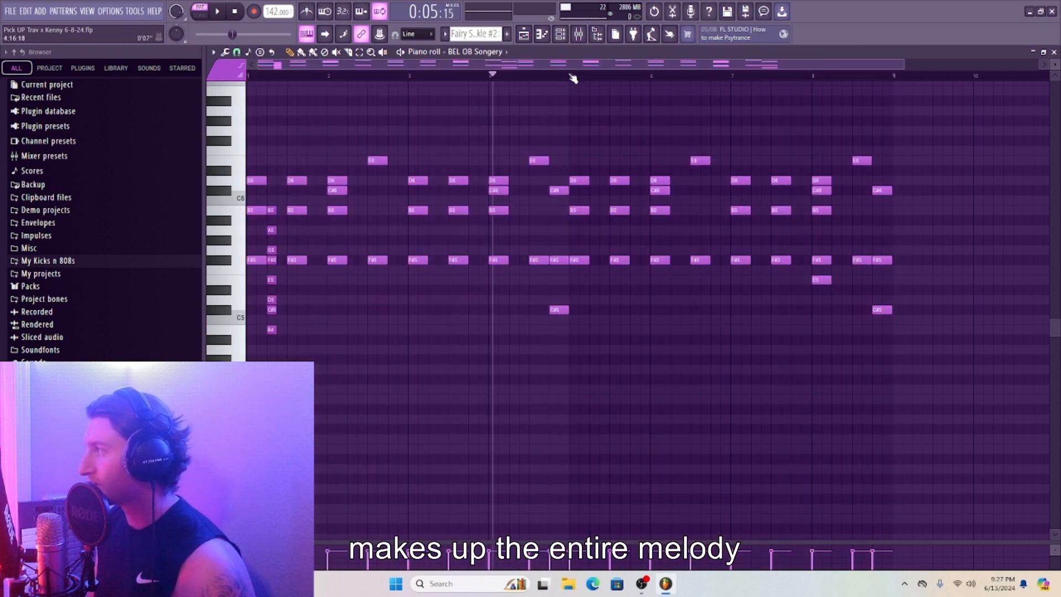
Mark the first four bars of the melody and delete the column of short stacked notes in the first bar.
drag(569, 75, 83, 107)
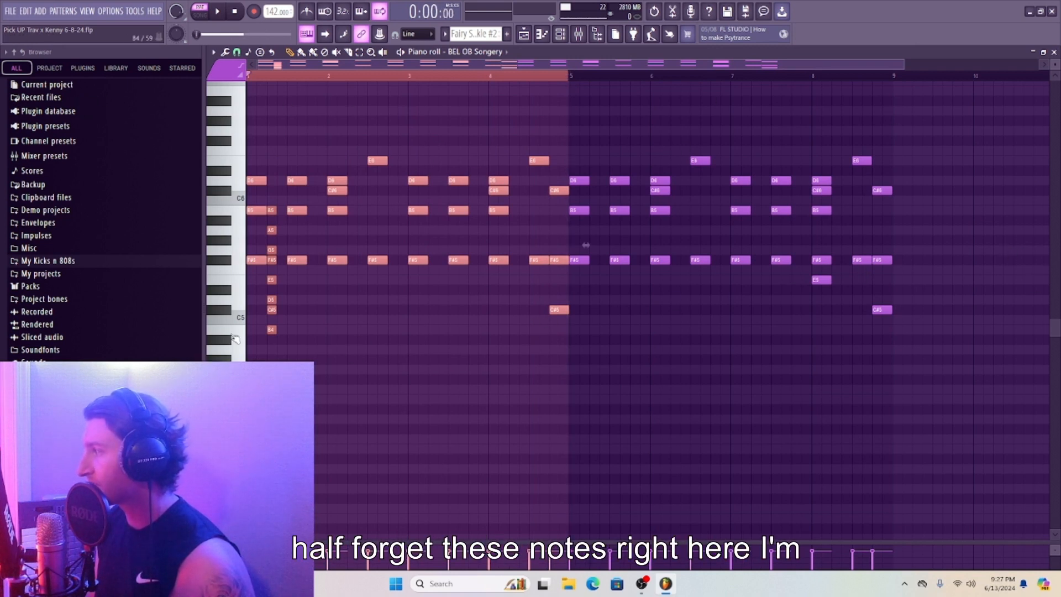
key(ctrl+d)
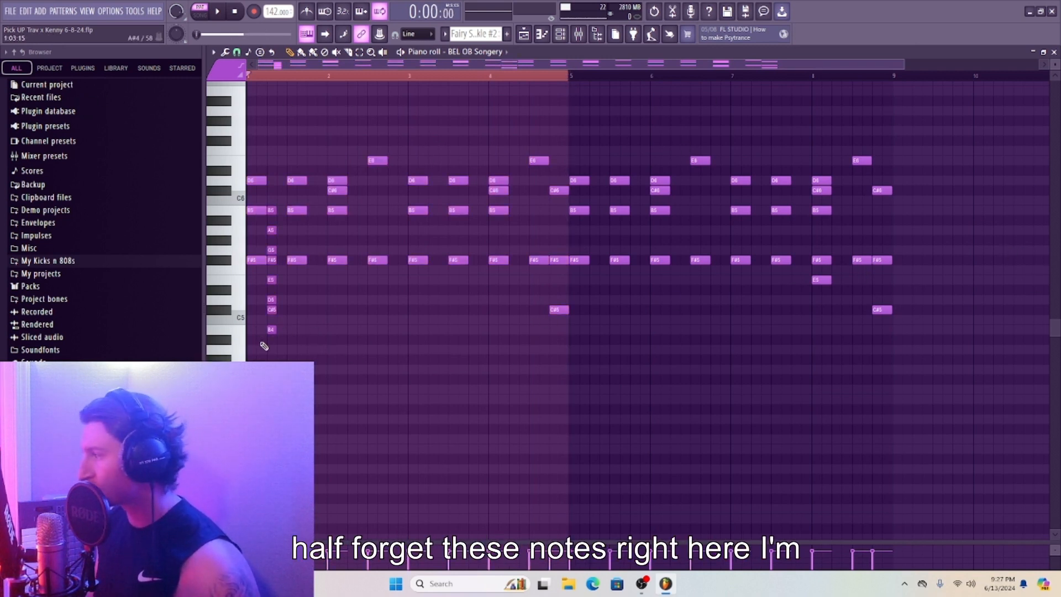
drag(268, 353, 276, 204)
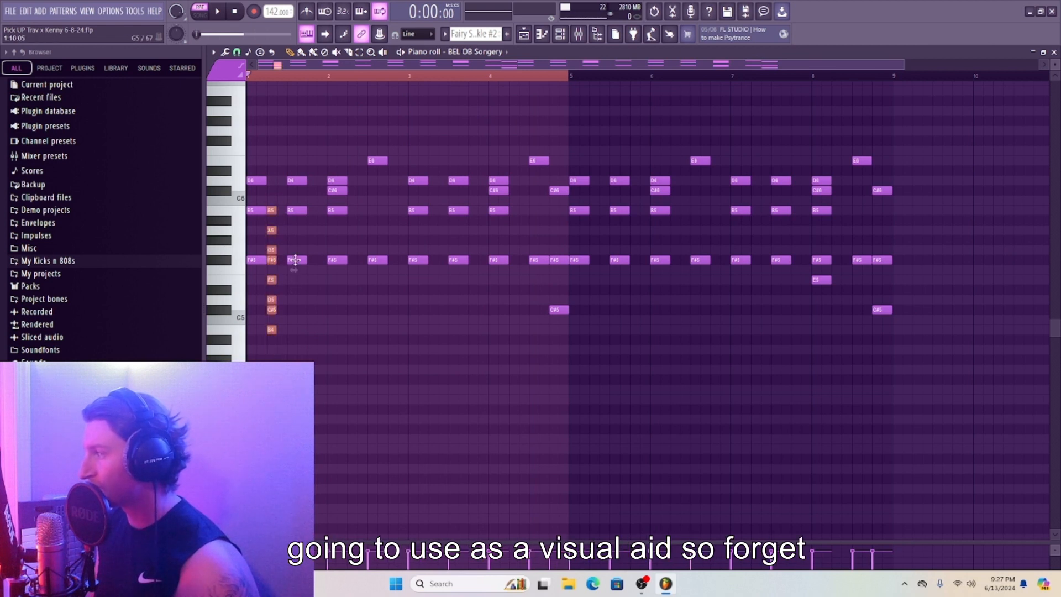
key(Delete)
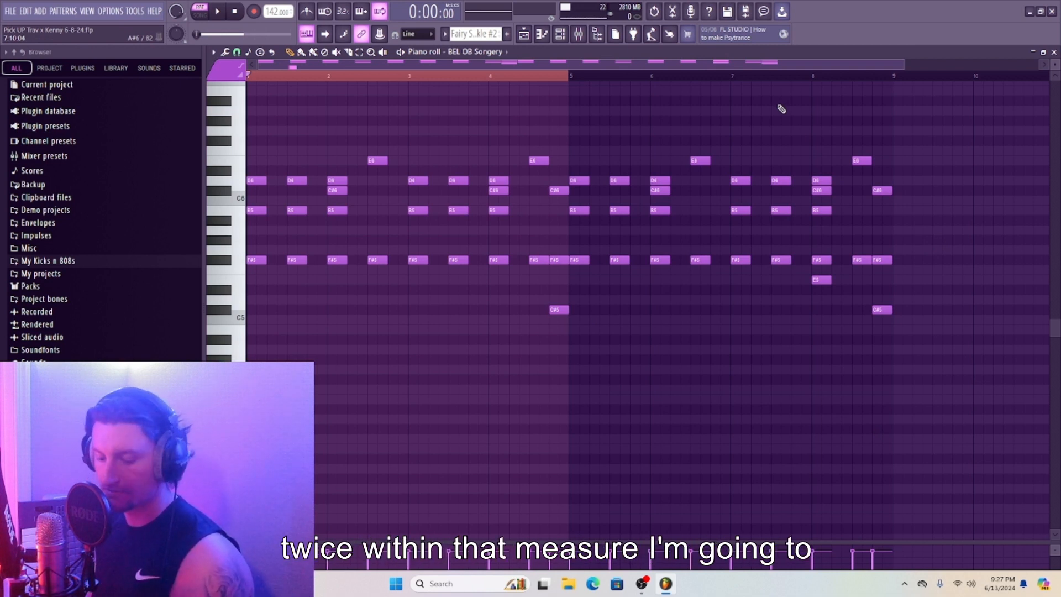
Highlight the stacked B minor scale notes from B4 to B6 in the first bar, deselect them, and highlight them again.
scroll(532, 350, up, 1)
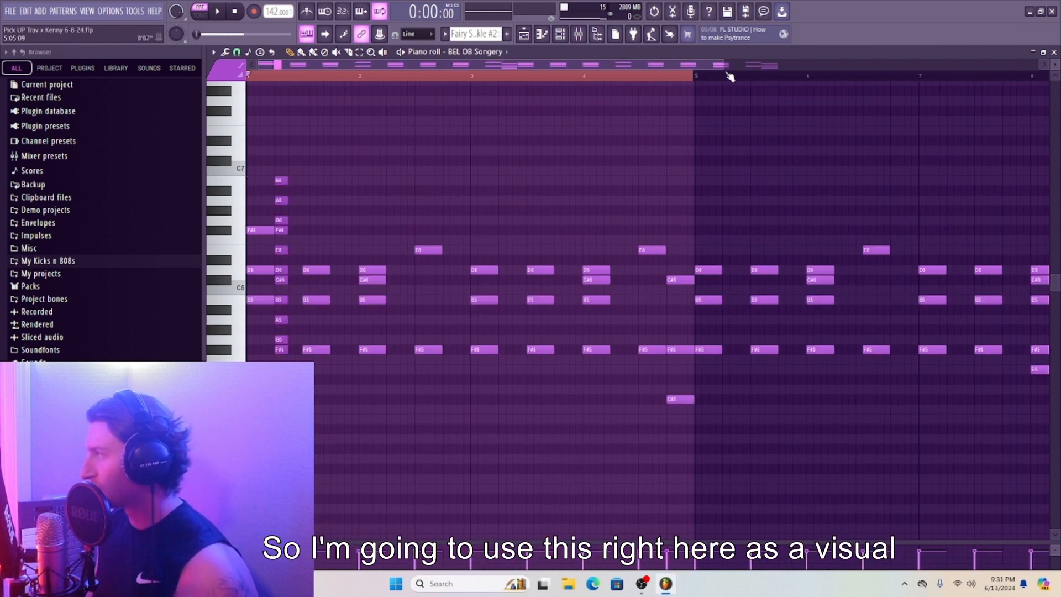
drag(729, 77, 372, 142)
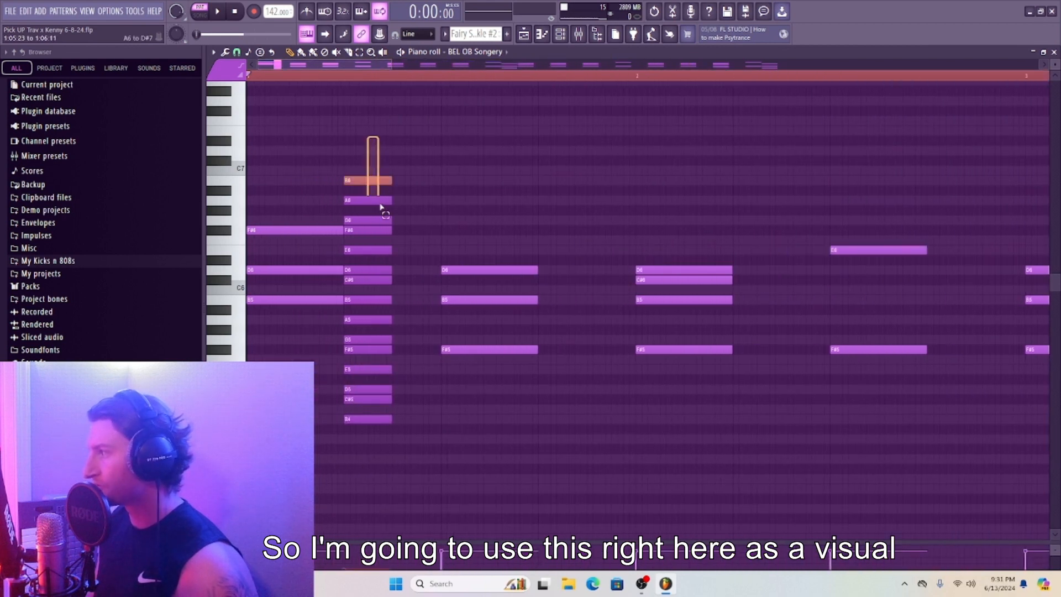
drag(381, 206, 376, 473)
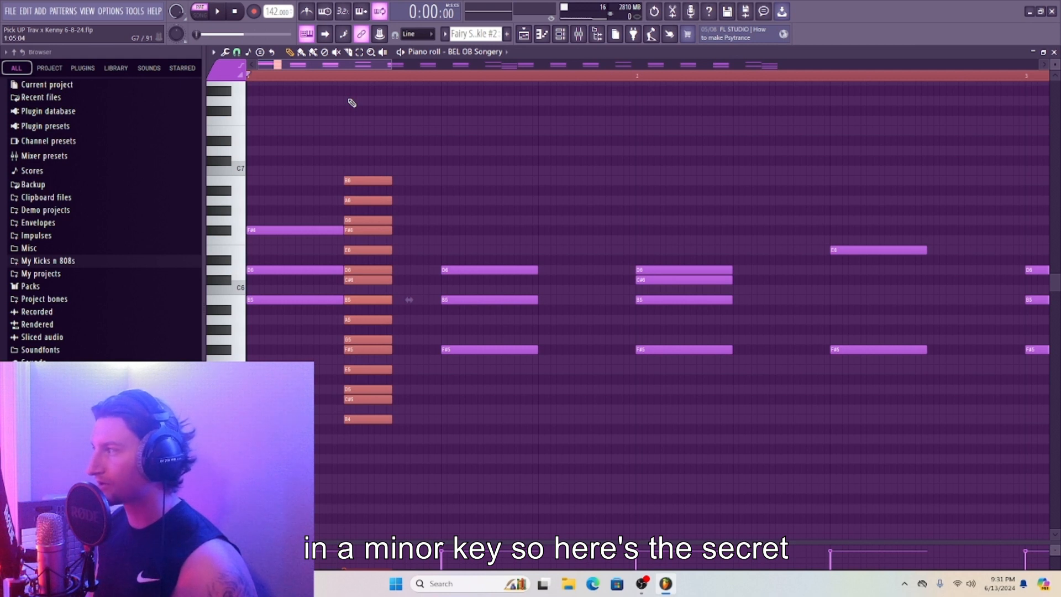
key(ctrl+d)
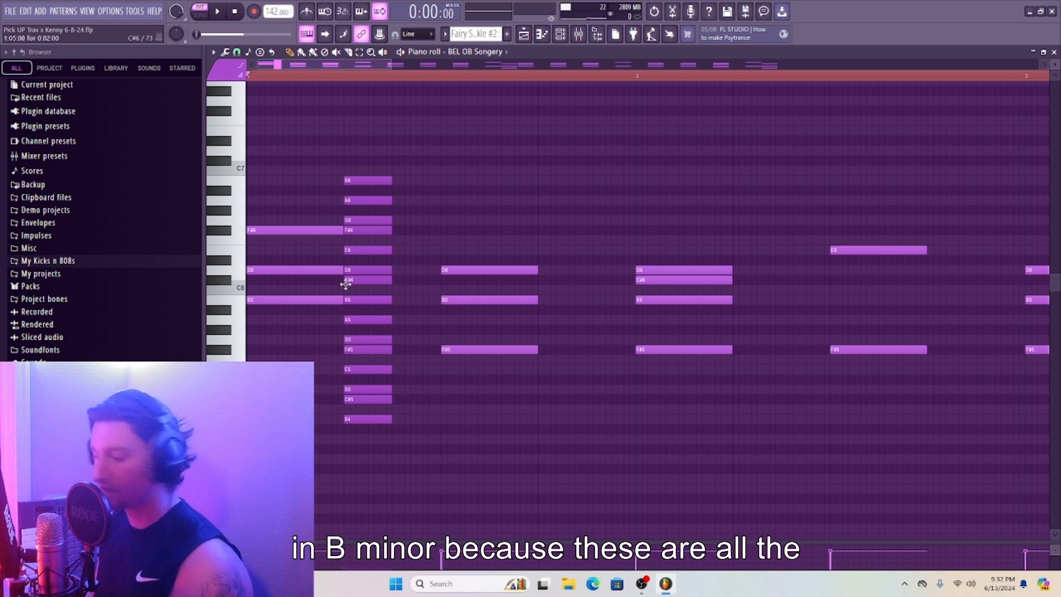
drag(390, 464, 366, 138)
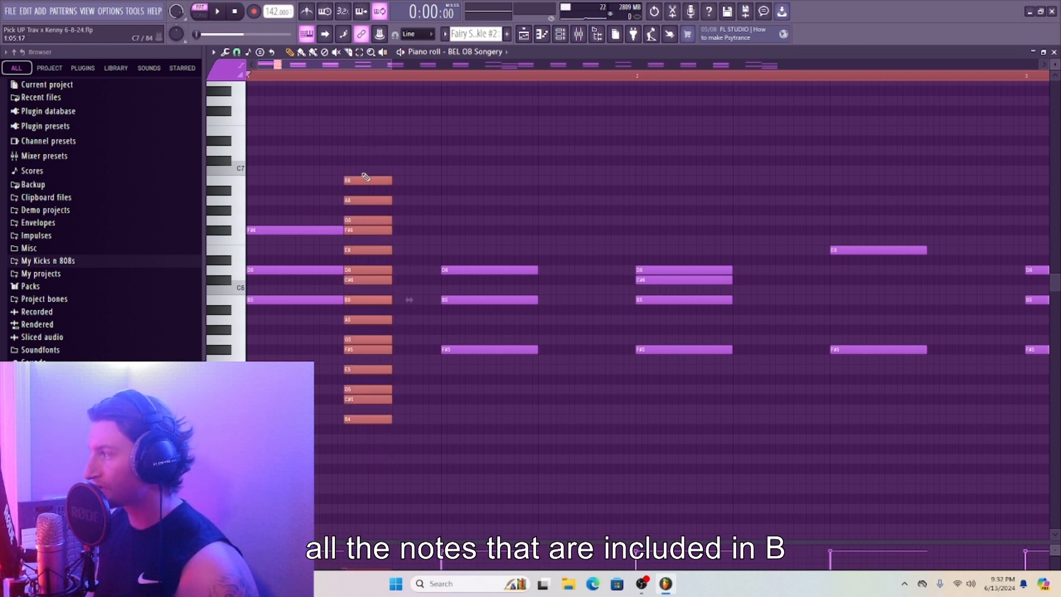
Deselect the stacked B minor scale notes in the first bar and trace down the lower part of the stack.
drag(354, 452, 352, 419)
right_click(424, 420)
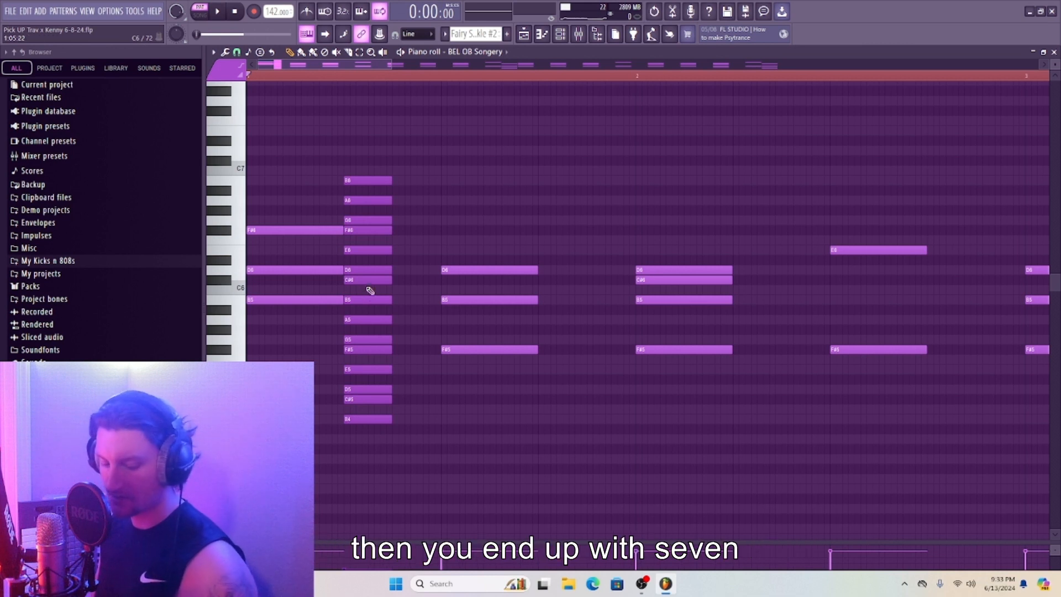
drag(359, 287, 367, 439)
click(482, 453)
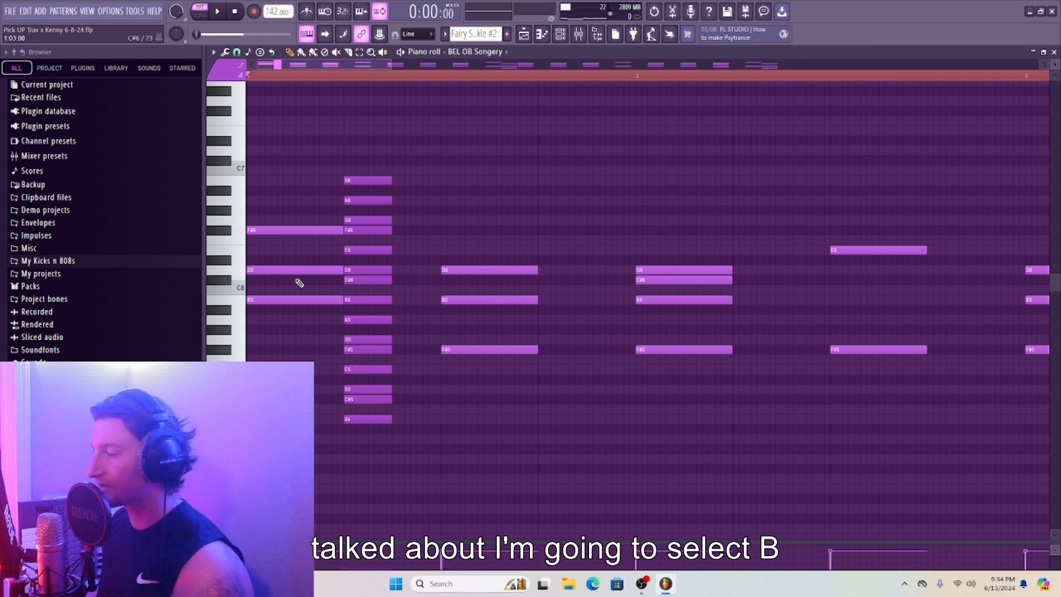
Delete and redraw the first chord's B5 root note, and delete its D6 note.
right_click(255, 301)
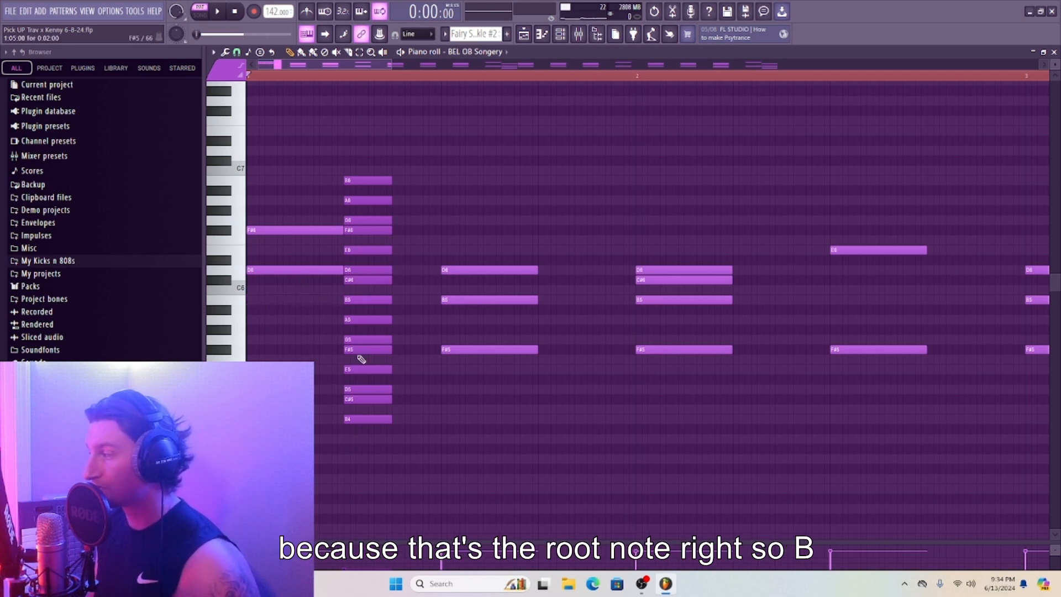
click(292, 298)
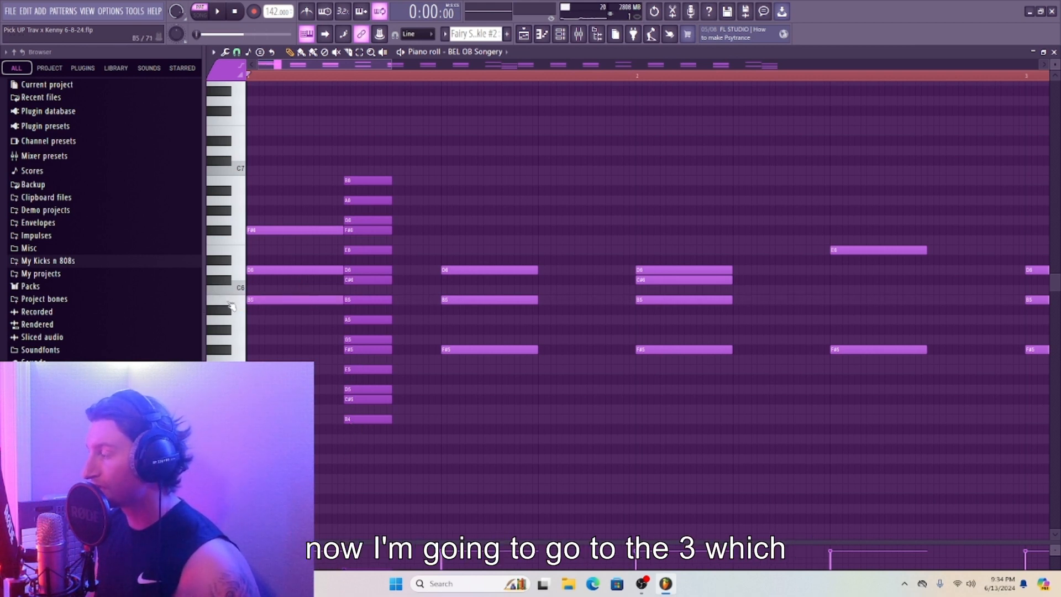
right_click(284, 271)
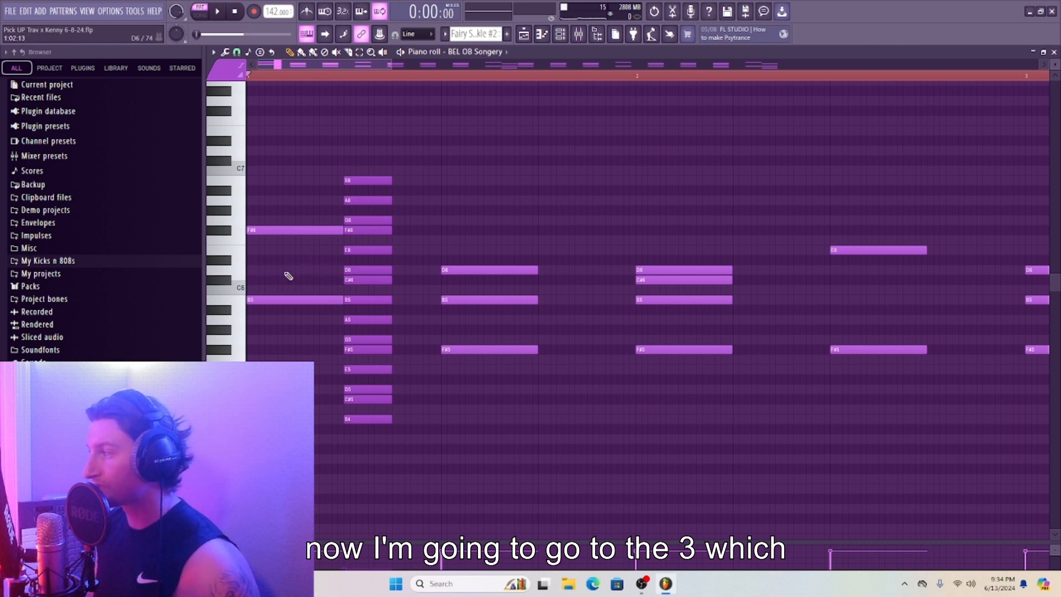
Delete the lower scale notes from A5 down to B4 in the first bar's stack.
right_click(362, 320)
right_click(359, 339)
right_click(357, 350)
right_click(353, 369)
right_click(352, 389)
right_click(351, 399)
right_click(350, 419)
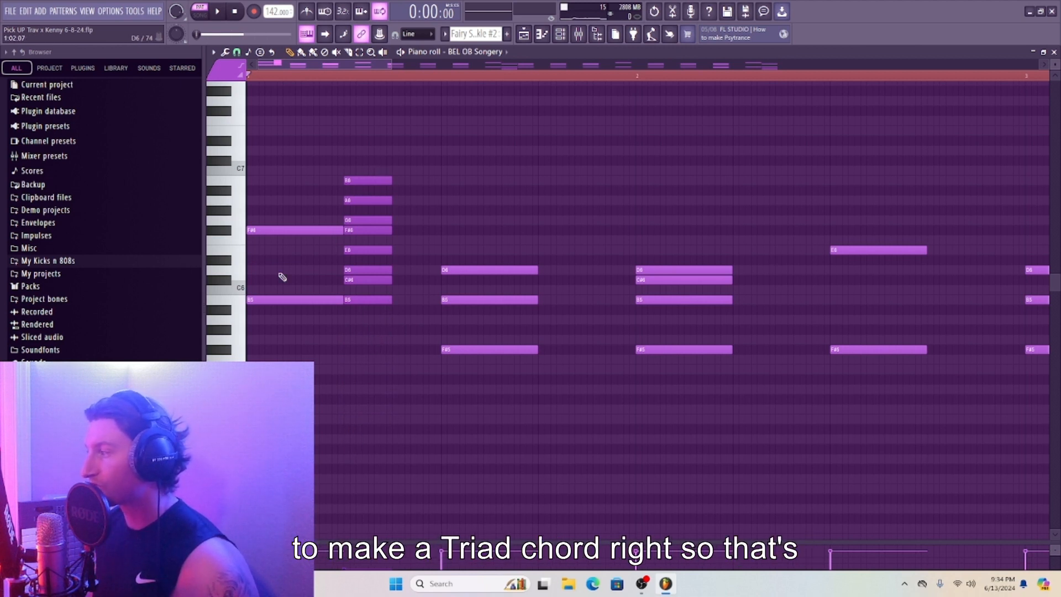
Redraw D6 as the third of the first chord and sound B5, D6 and F#6 in turn.
drag(285, 275, 259, 270)
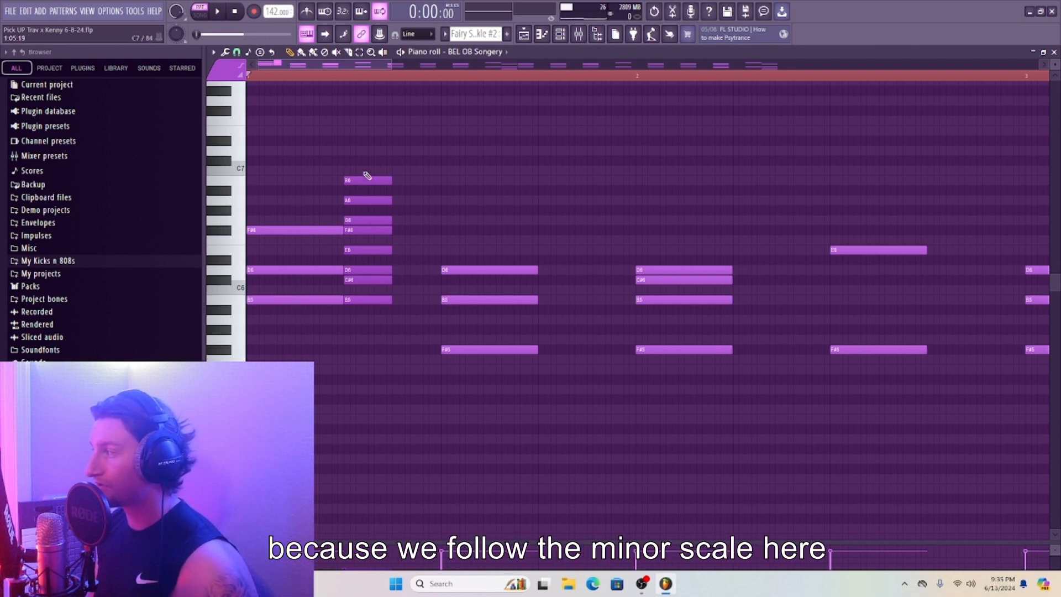
click(306, 303)
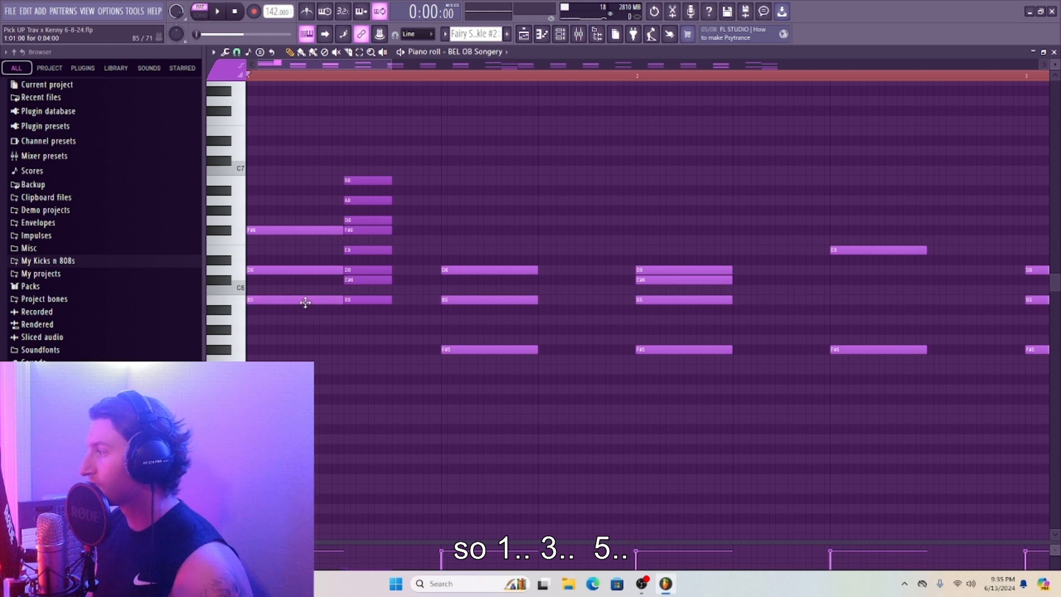
click(315, 273)
click(322, 230)
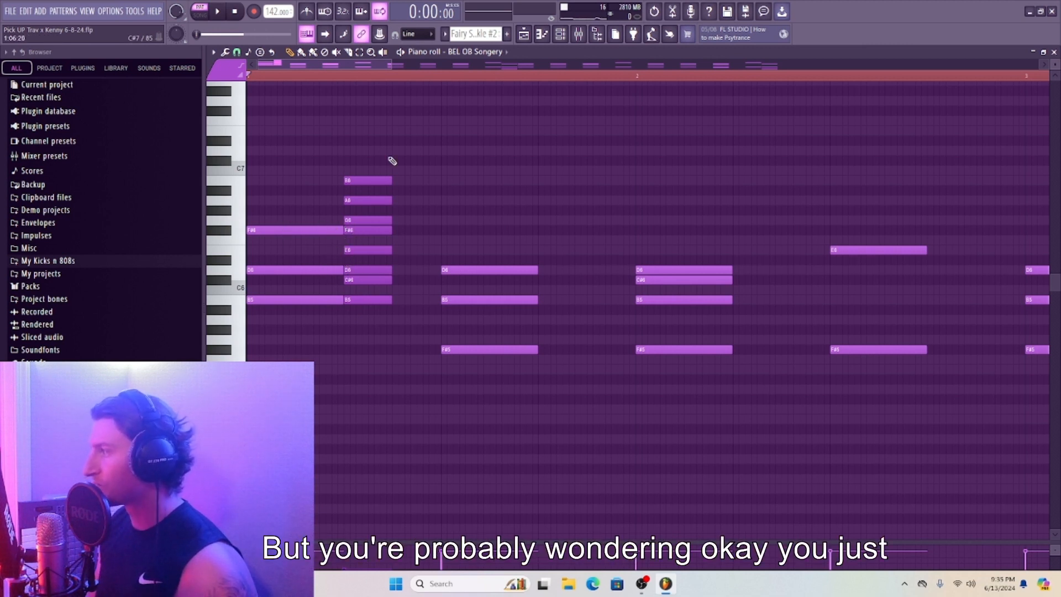
Delete the remaining stacked scale notes from B6 down to B5 beside the first chord.
right_click(362, 181)
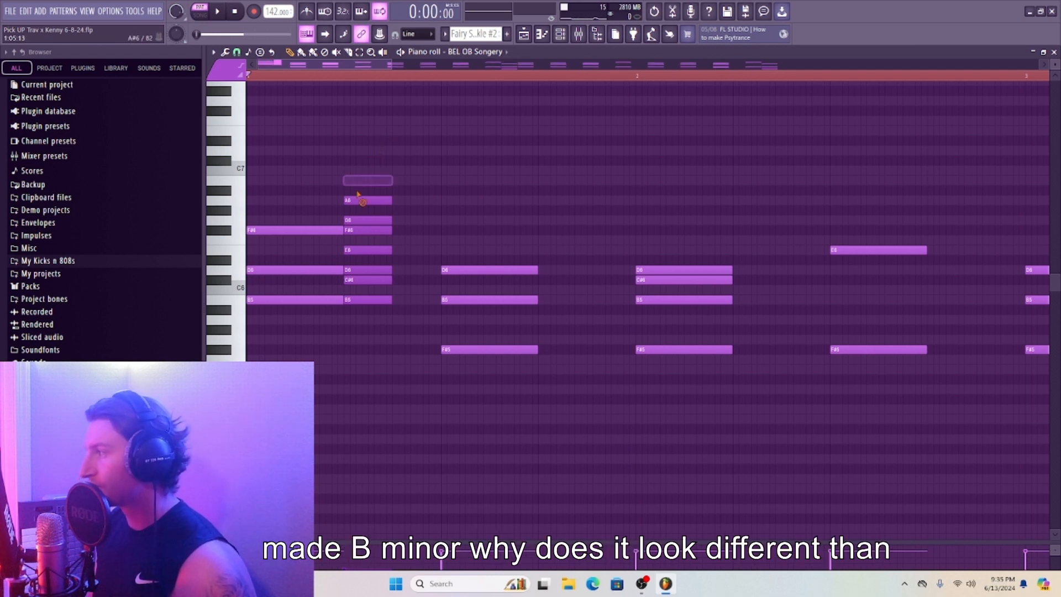
right_click(362, 200)
right_click(365, 220)
right_click(365, 230)
right_click(366, 250)
right_click(368, 270)
right_click(368, 280)
right_click(370, 300)
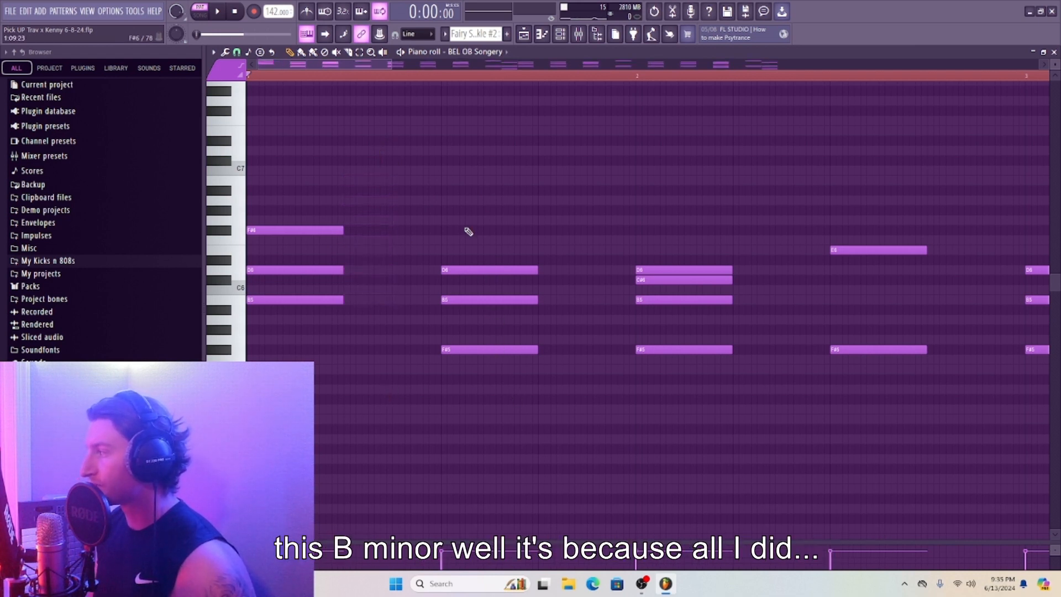
Demonstrate an inversion of the first chord by moving F#6 to F#5, back to F#6, and finally down to F#5.
drag(370, 244, 256, 266)
drag(295, 231, 287, 356)
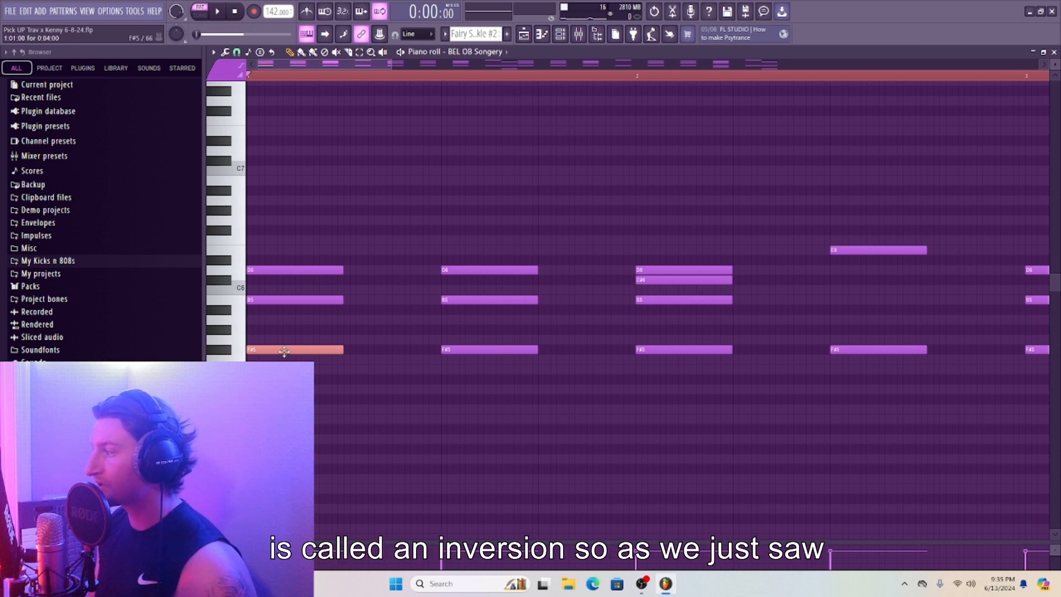
drag(284, 353, 260, 233)
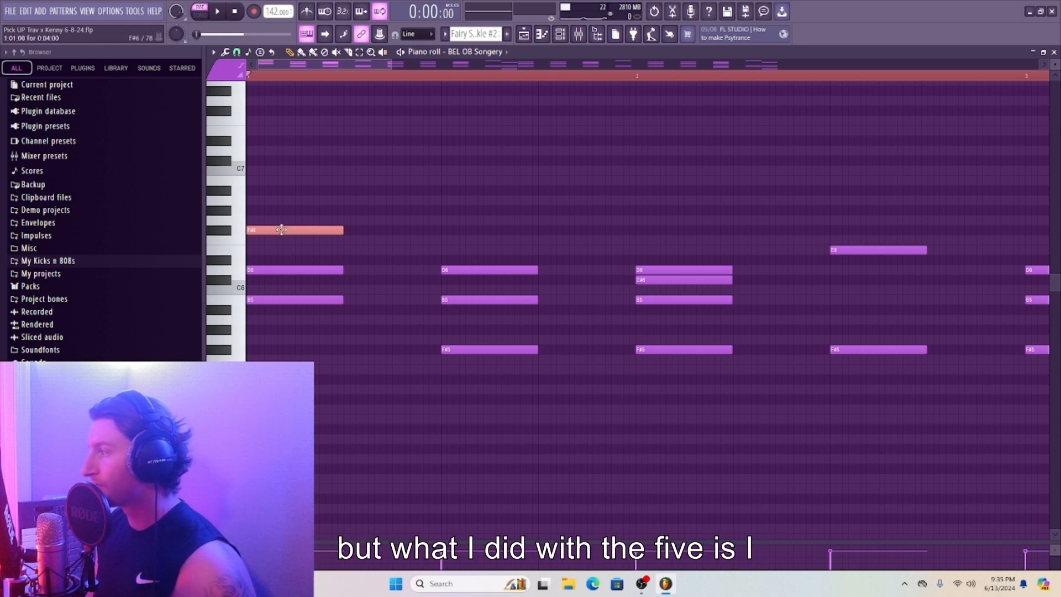
drag(282, 230, 259, 358)
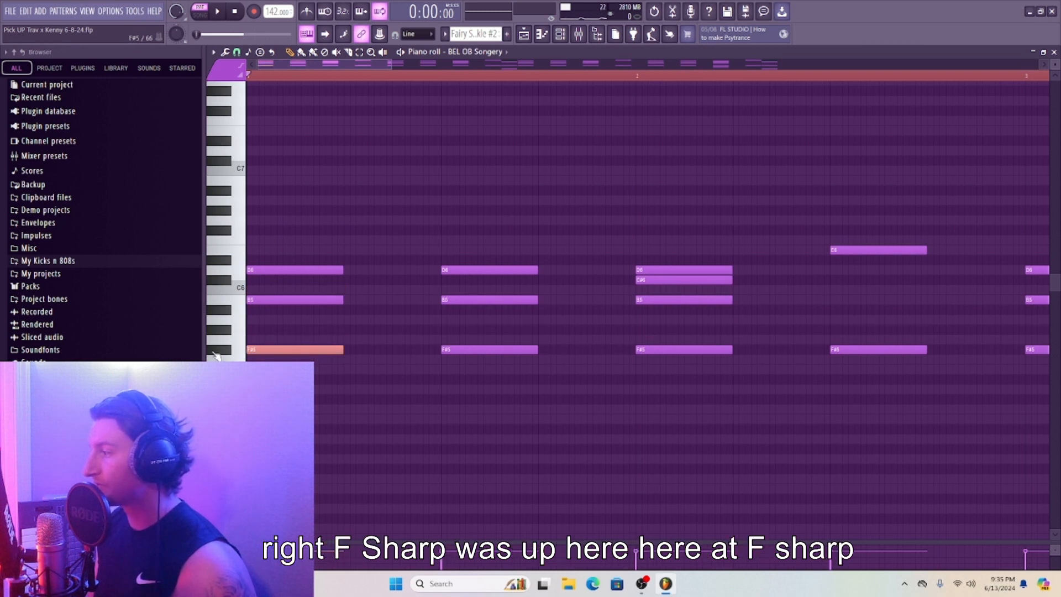
mouse_move(257, 347)
mouse_down()
mouse_move(251, 234)
mouse_move(247, 353)
mouse_up()
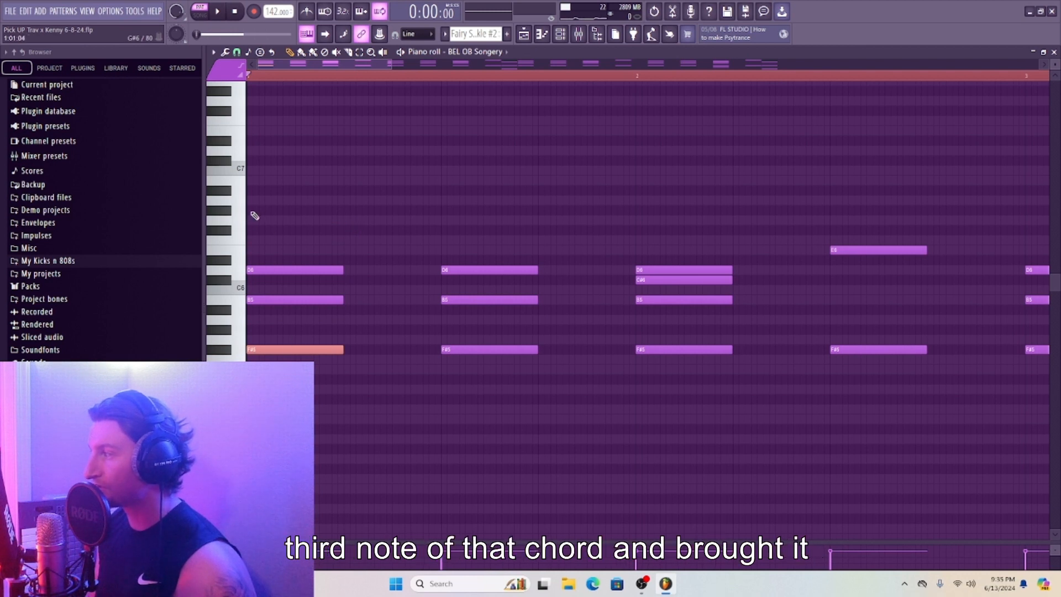
Try a second inversion by raising the first chord's F#5 an octave and lowering D6 to D5, and undo both moves.
key(ctrl+Up)
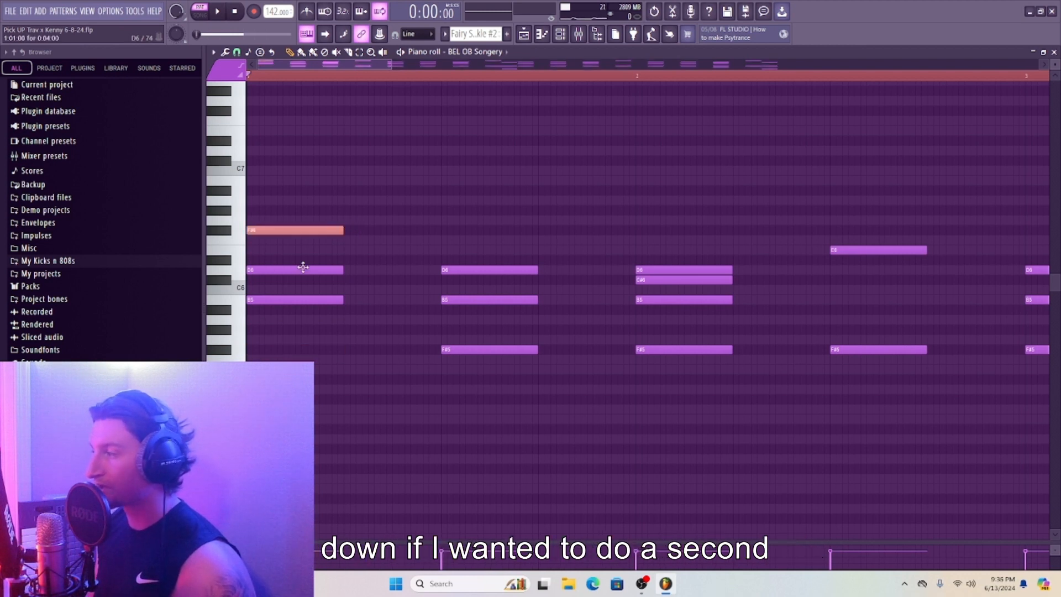
drag(252, 271, 256, 393)
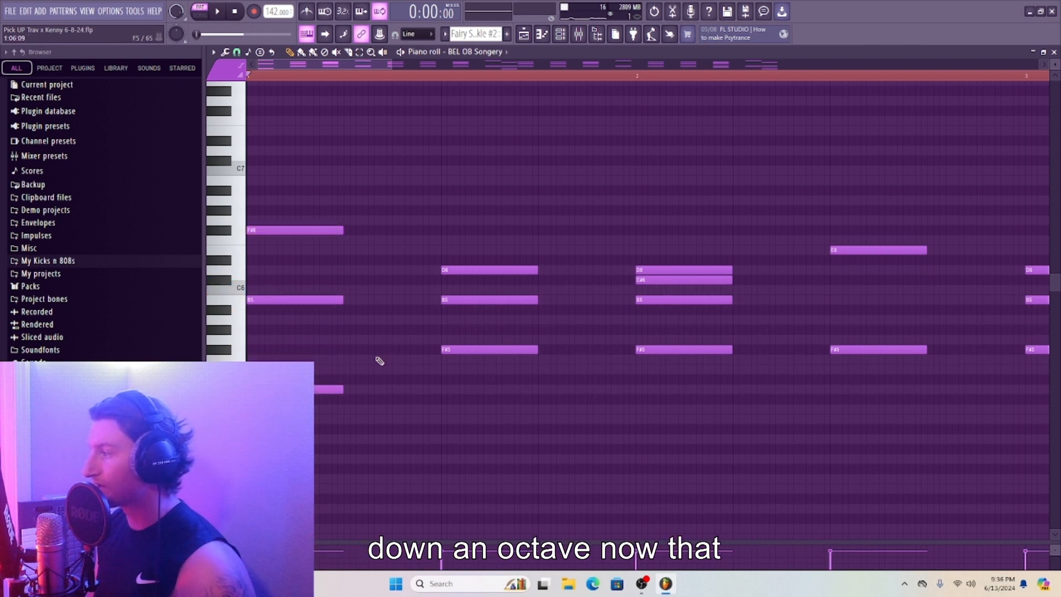
key(ctrl+z)
key(ctrl+z)
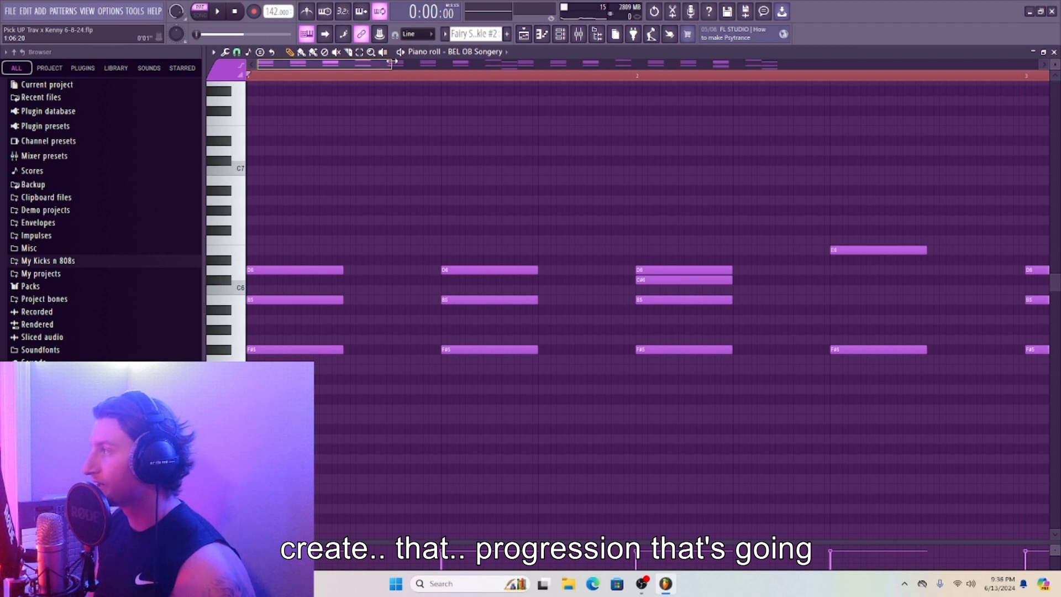
Solo the FLEX Chords mixer track and play back the four-bar chord progression in the Piano roll.
drag(393, 63, 708, 98)
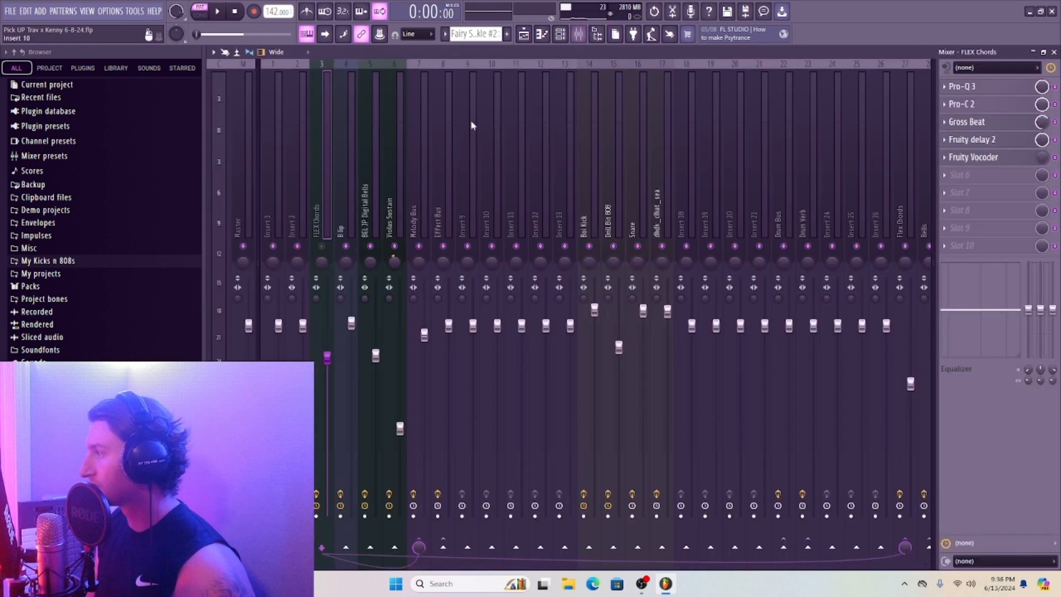
click(579, 34)
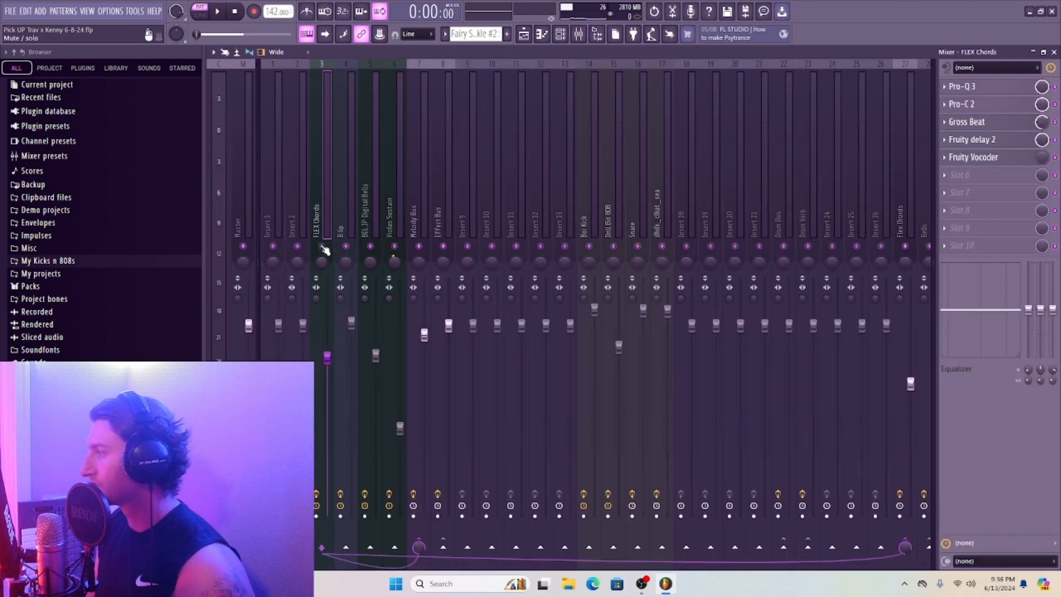
key(space)
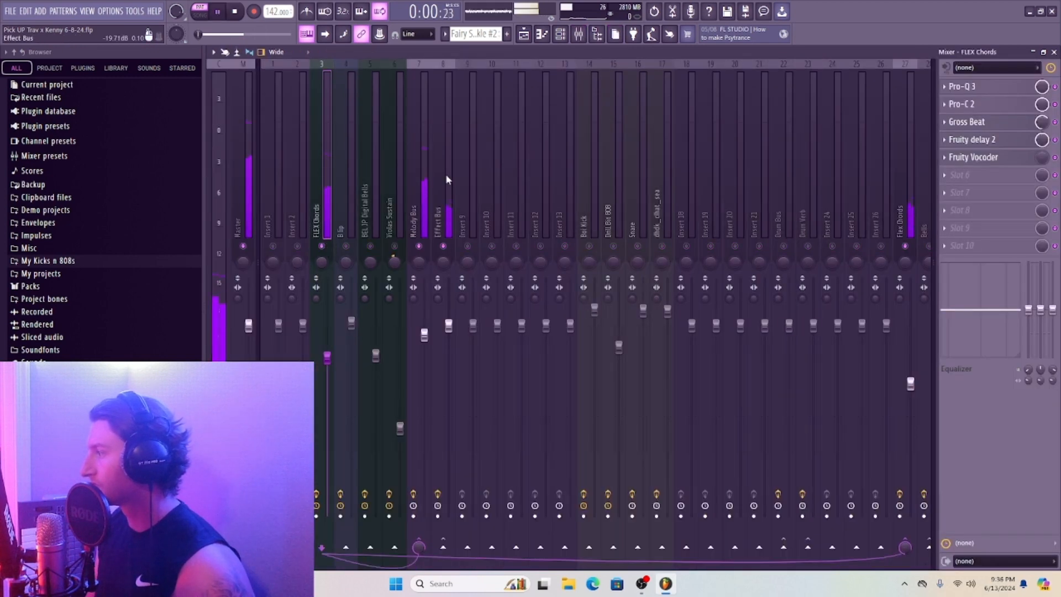
click(556, 32)
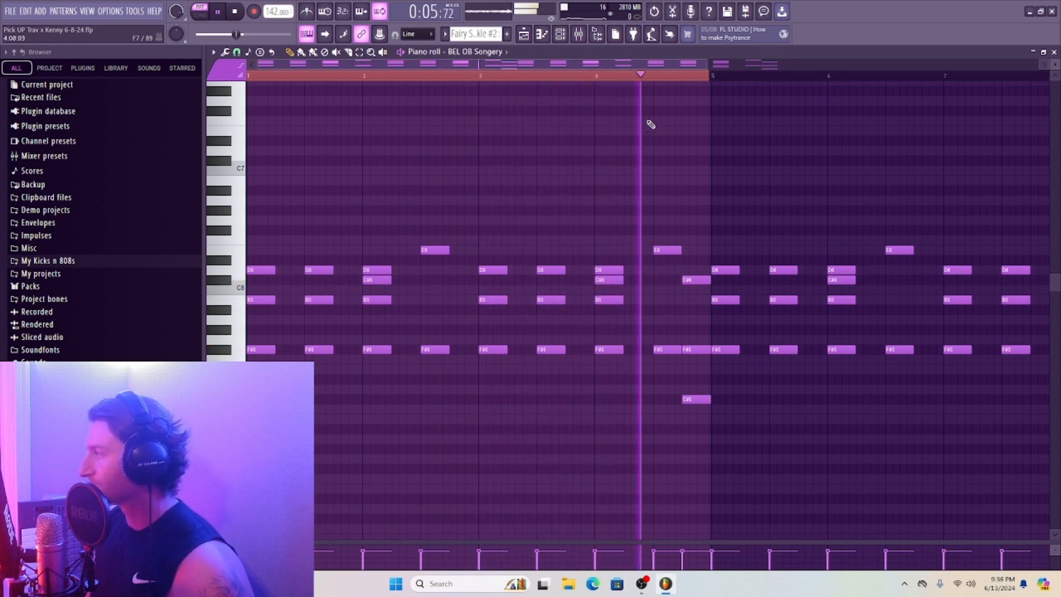
key(space)
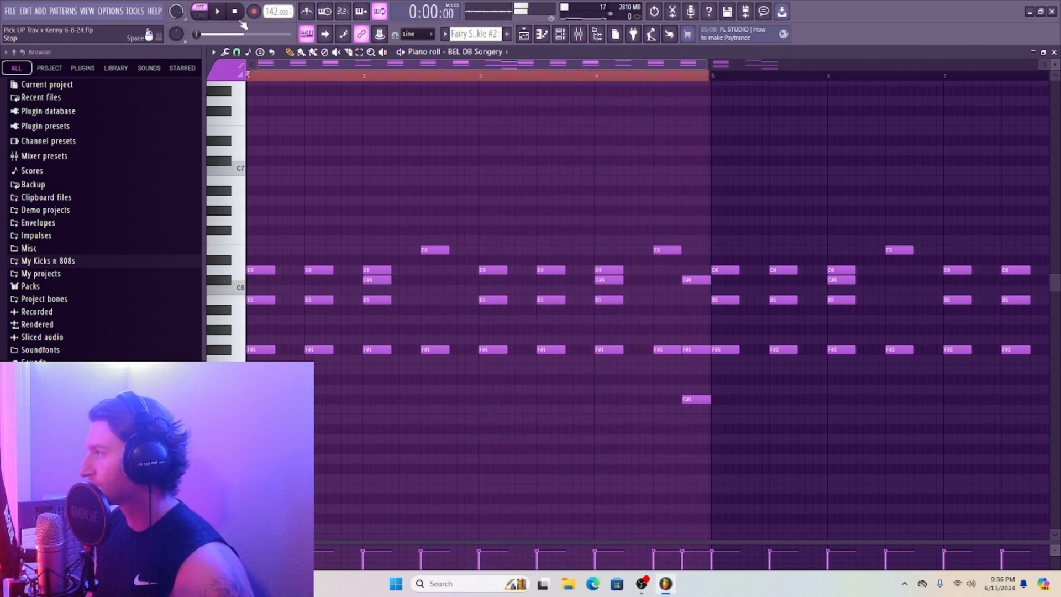
Briefly play the opening B minor chords and place the playhead at bar 2 on the third chord.
drag(704, 63, 595, 65)
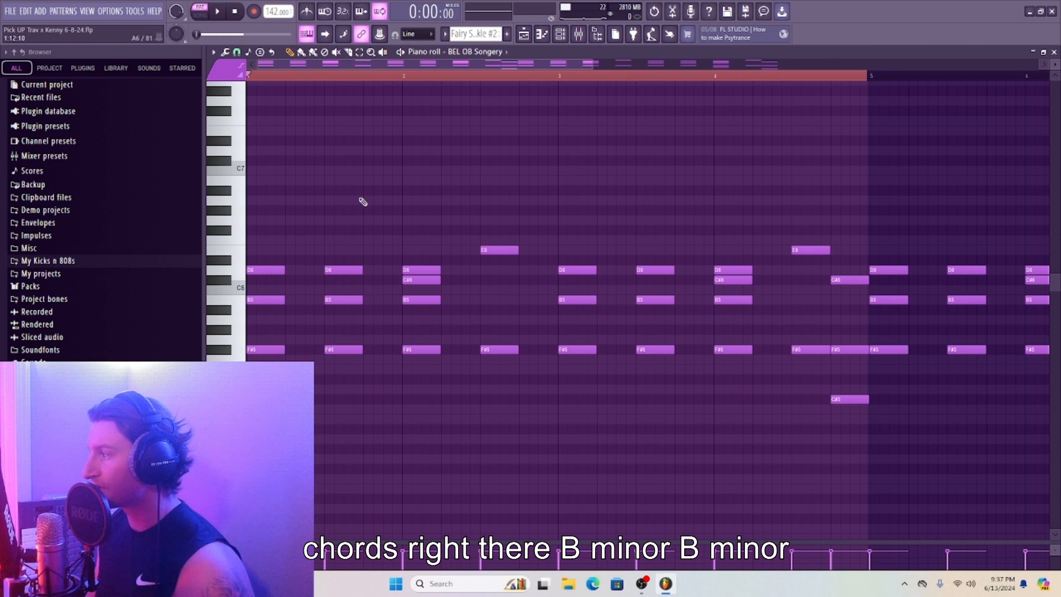
key(space)
key(space)
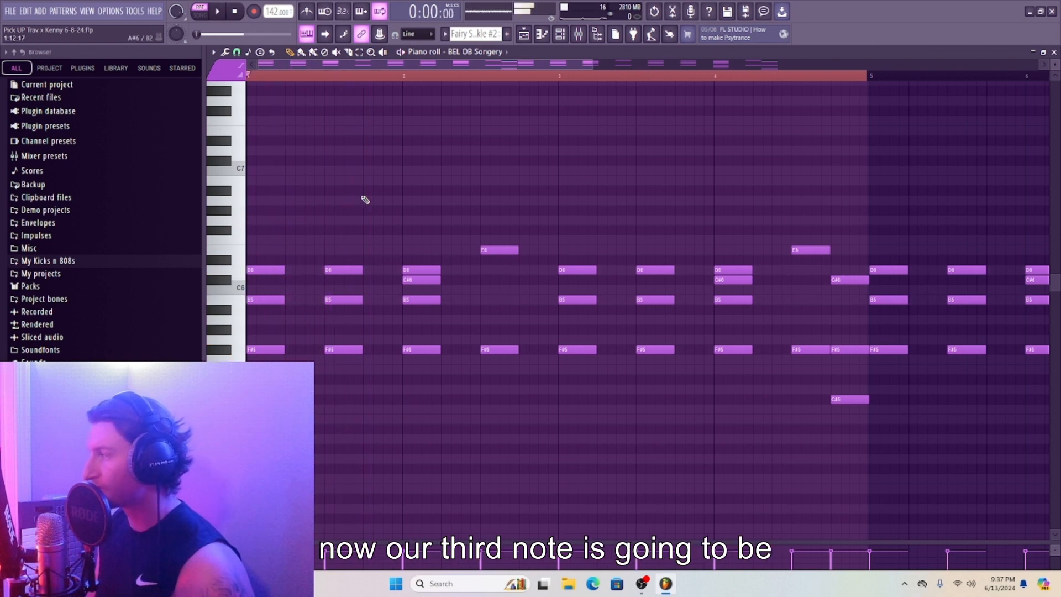
click(405, 77)
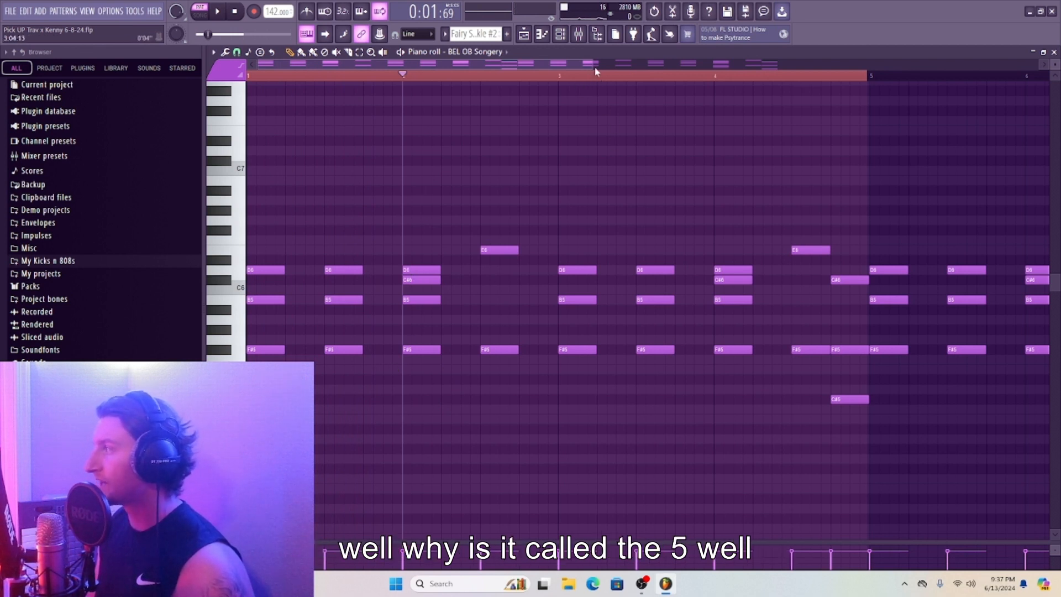
drag(594, 65, 397, 209)
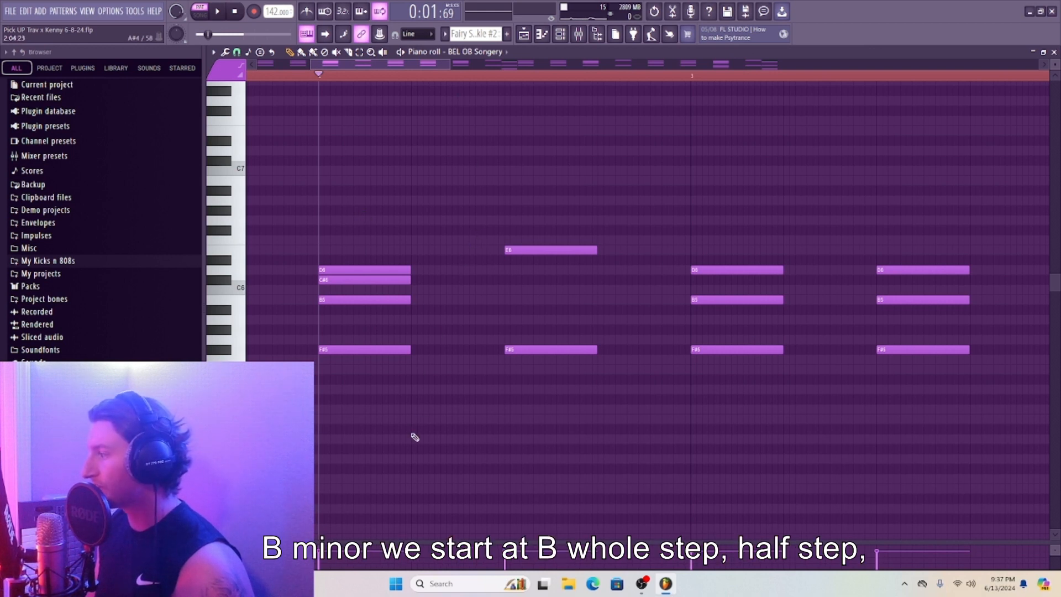
Draw the B minor scale as a stack of notes from B4 to B6 directly after bar 2's first chord.
click(415, 419)
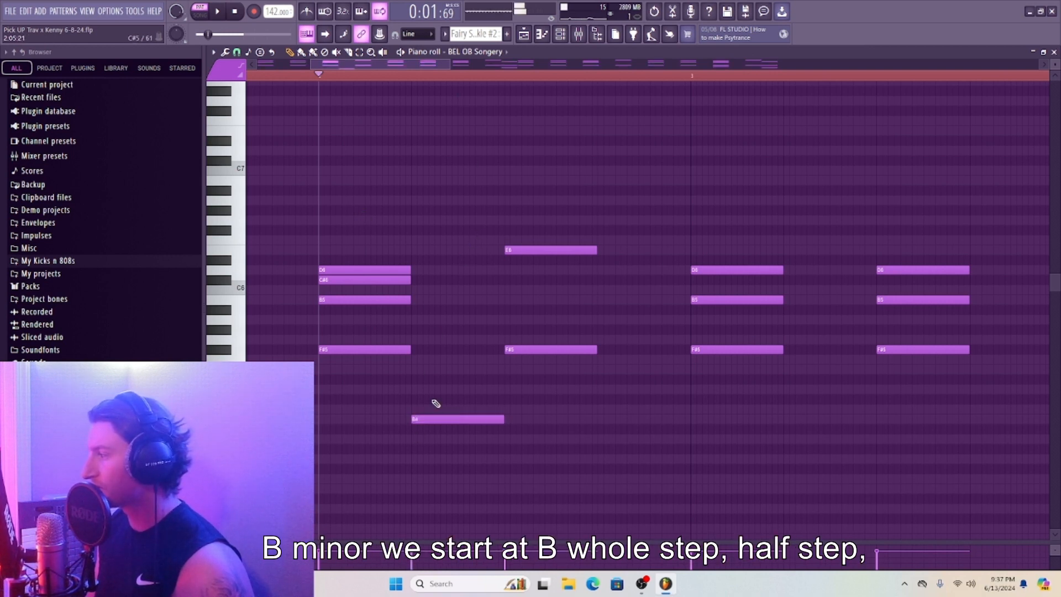
click(416, 399)
click(416, 389)
click(417, 369)
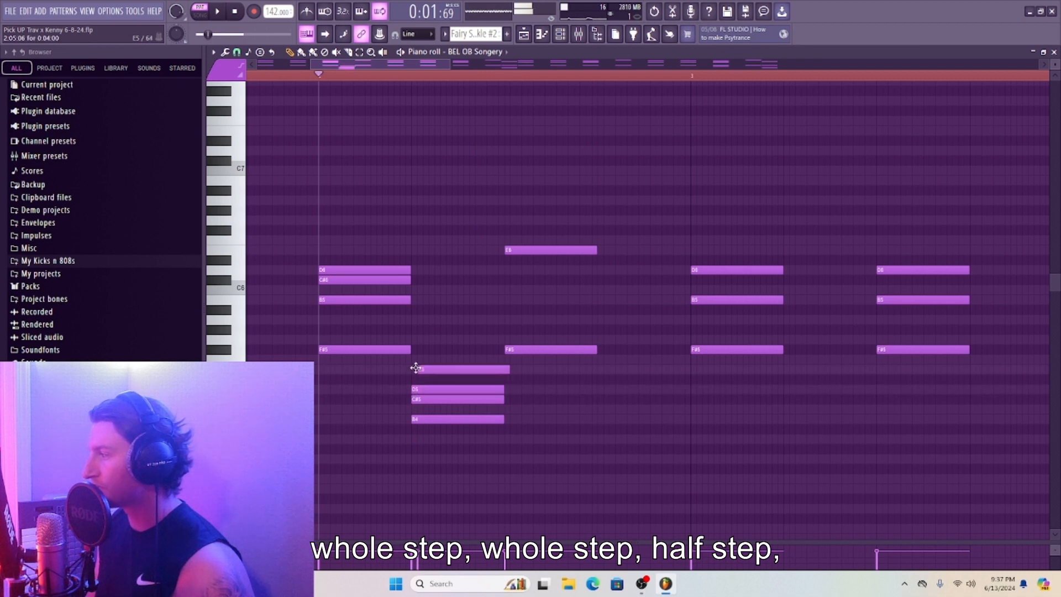
drag(416, 368, 412, 368)
click(413, 349)
drag(415, 331, 409, 340)
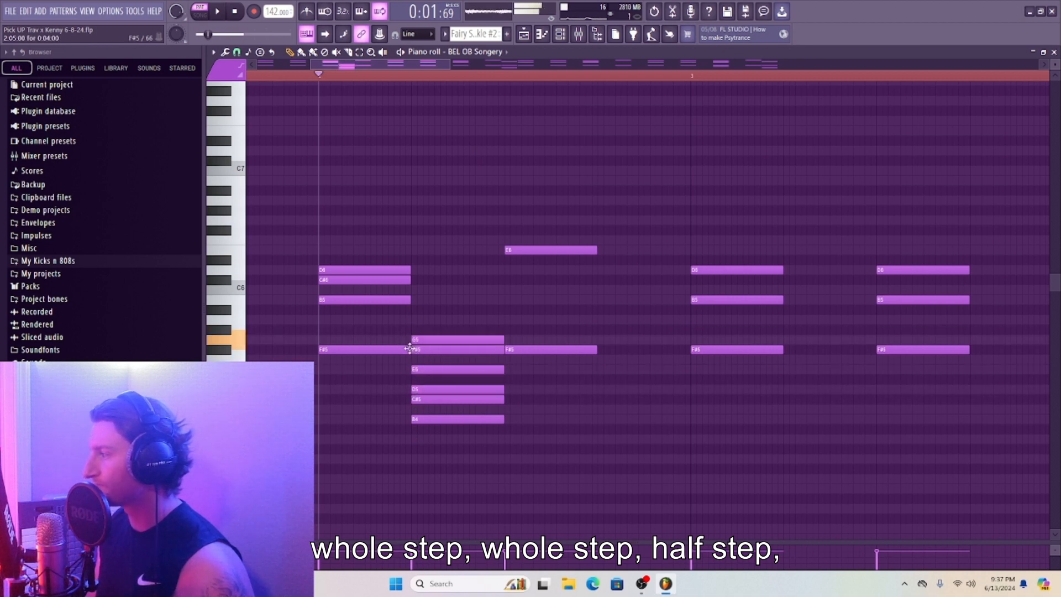
click(416, 319)
drag(433, 290, 413, 306)
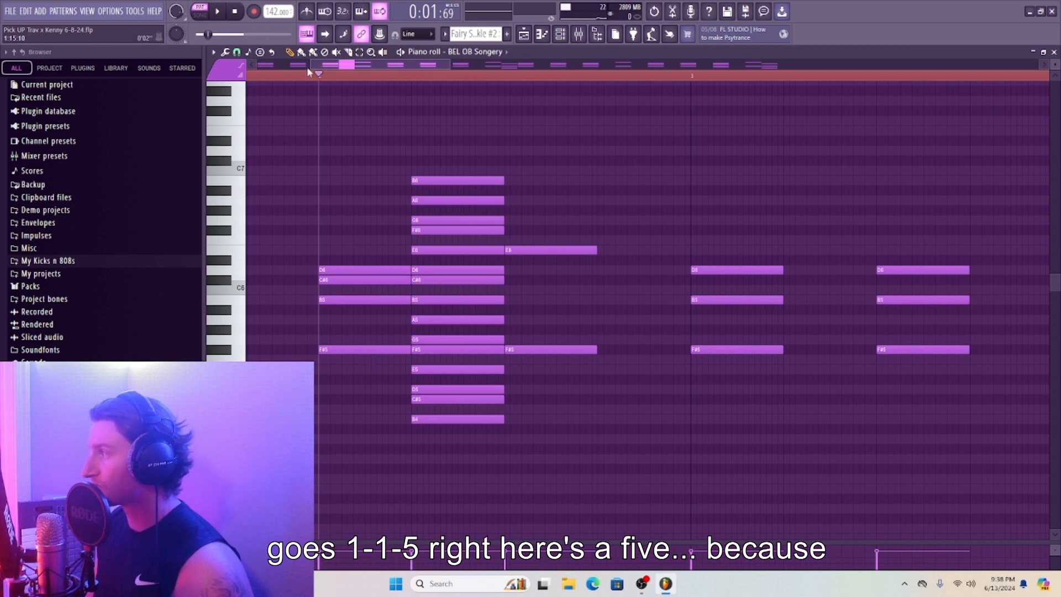
Compare the opening chords with the scale stack in bar 2 and locate F#5 as its fifth note.
drag(311, 66, 258, 66)
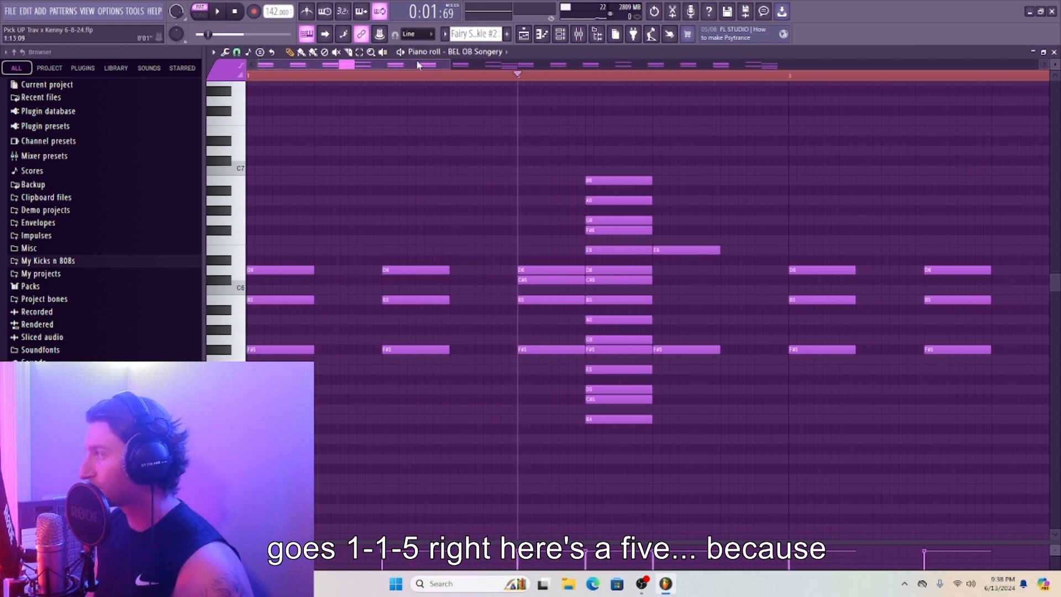
drag(418, 64, 471, 69)
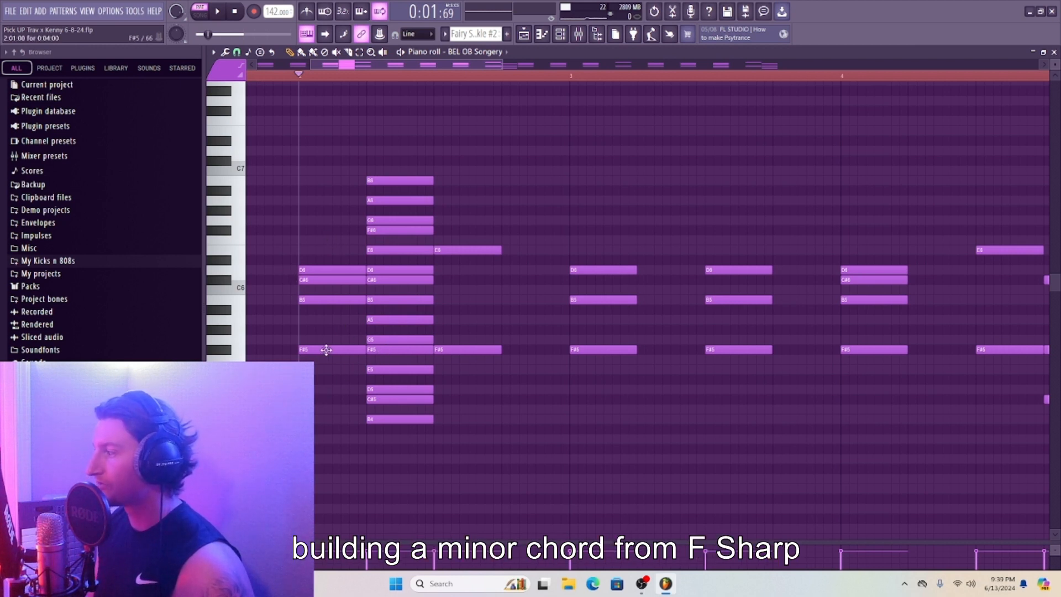
click(382, 351)
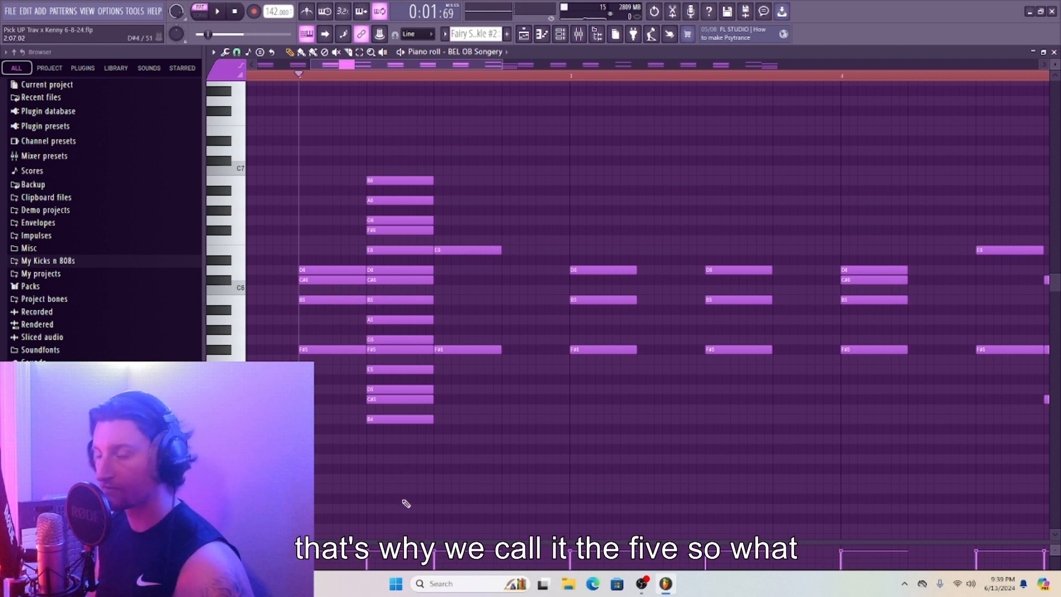
scroll(307, 77, up, 3)
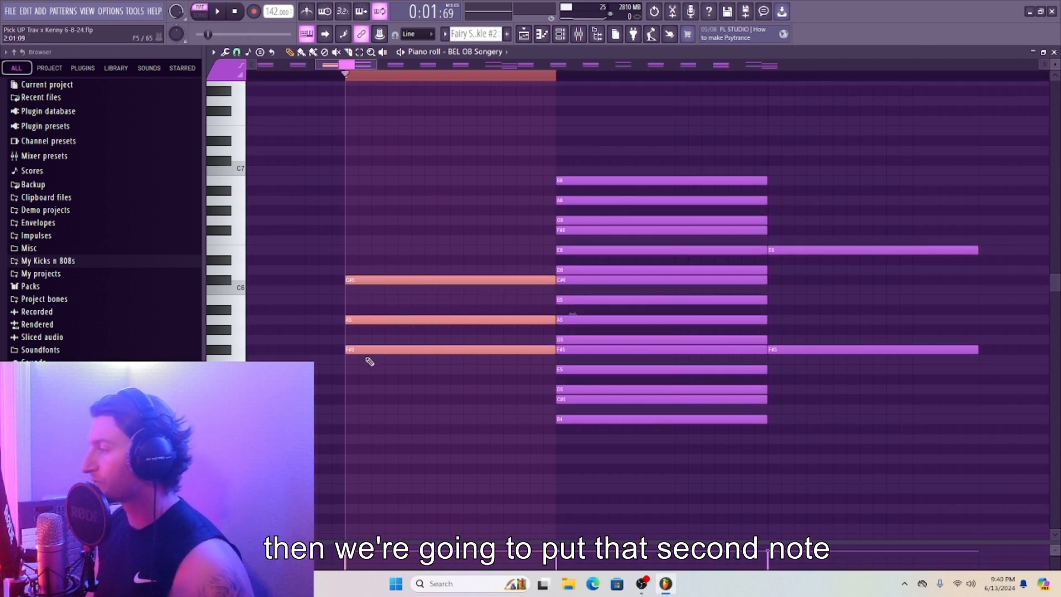
Raise the A5 note of bar 2's first chord to B5 and play that chord back.
click(355, 320)
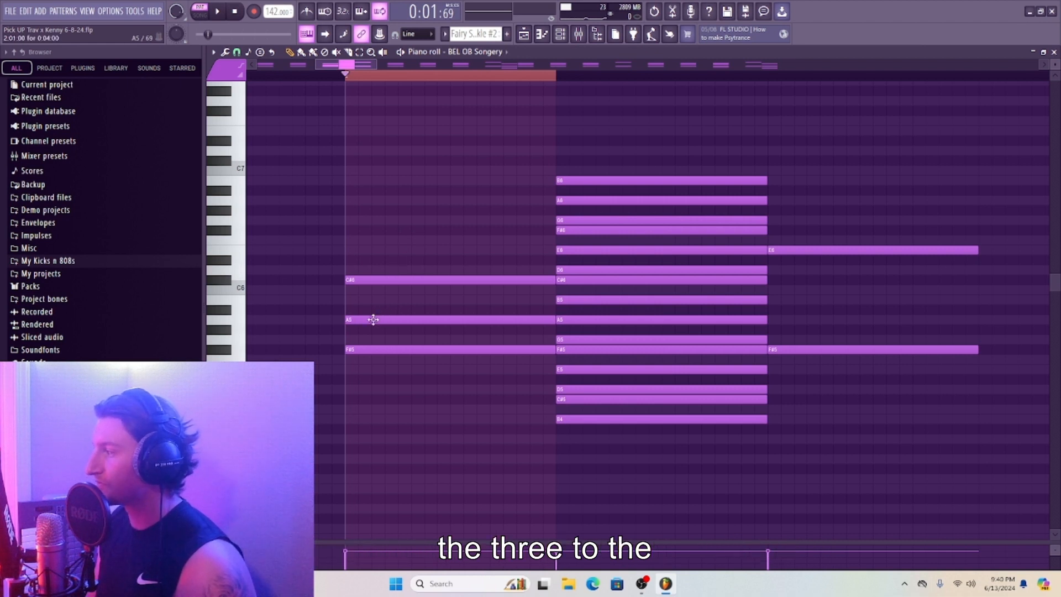
mouse_move(374, 320)
mouse_down()
mouse_move(373, 293)
mouse_move(382, 300)
mouse_up()
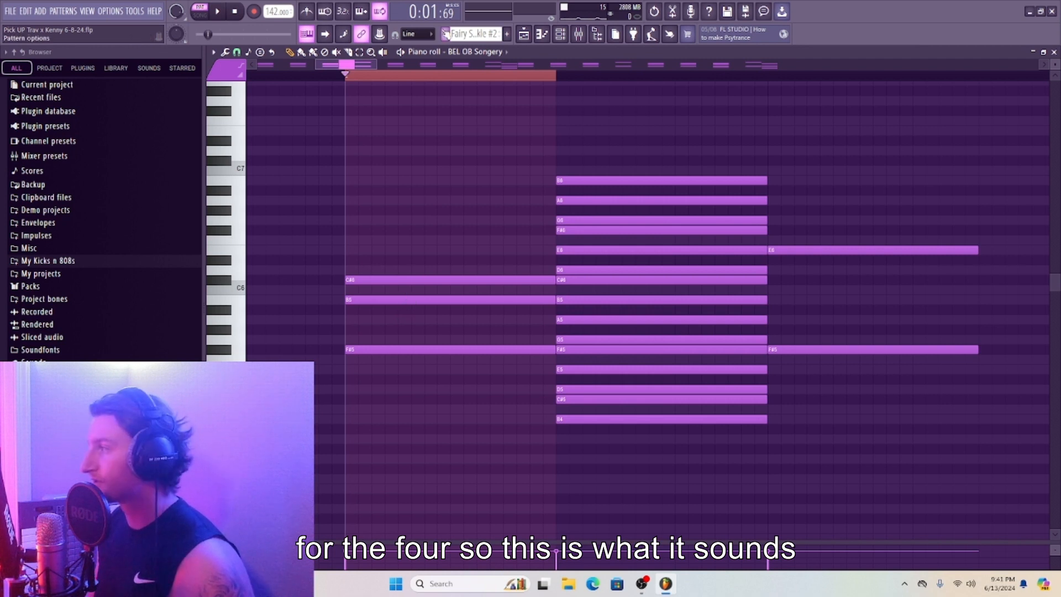
key(space)
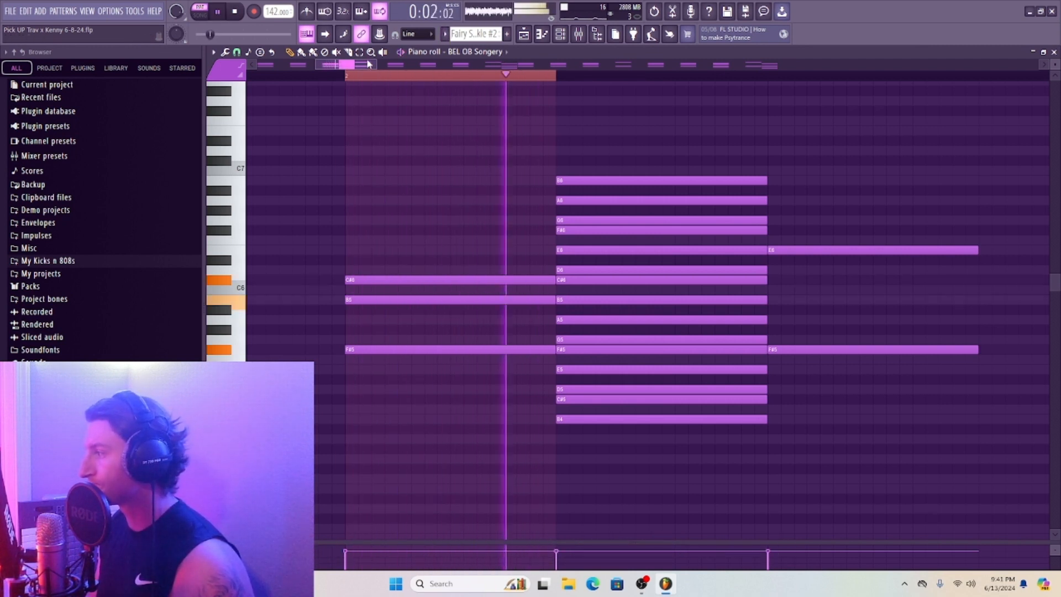
key(space)
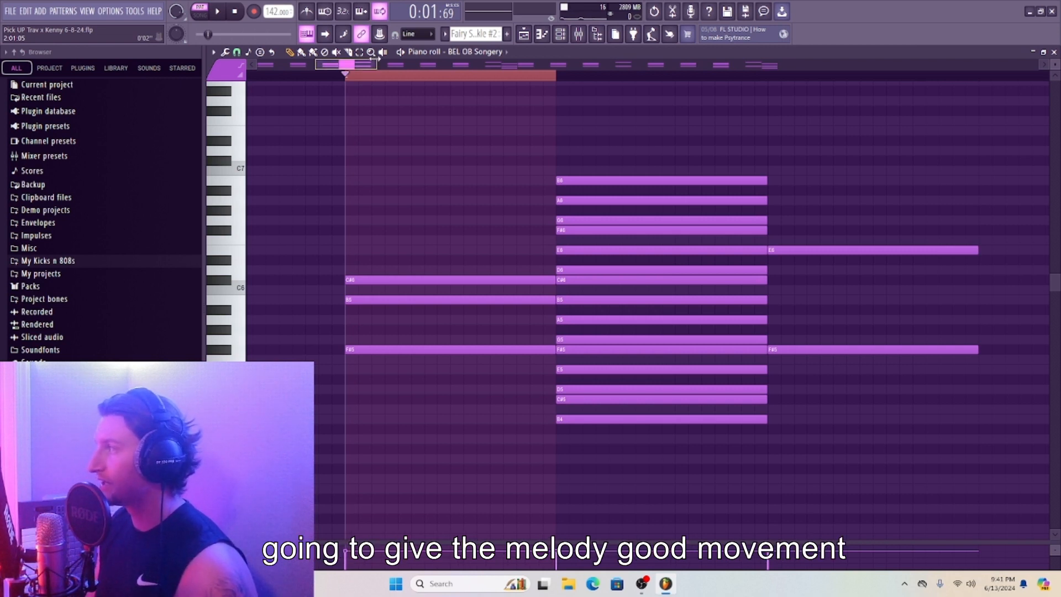
Play the chord progression across bars 1 and 2 up to bar 2's second chord.
drag(364, 65, 523, 65)
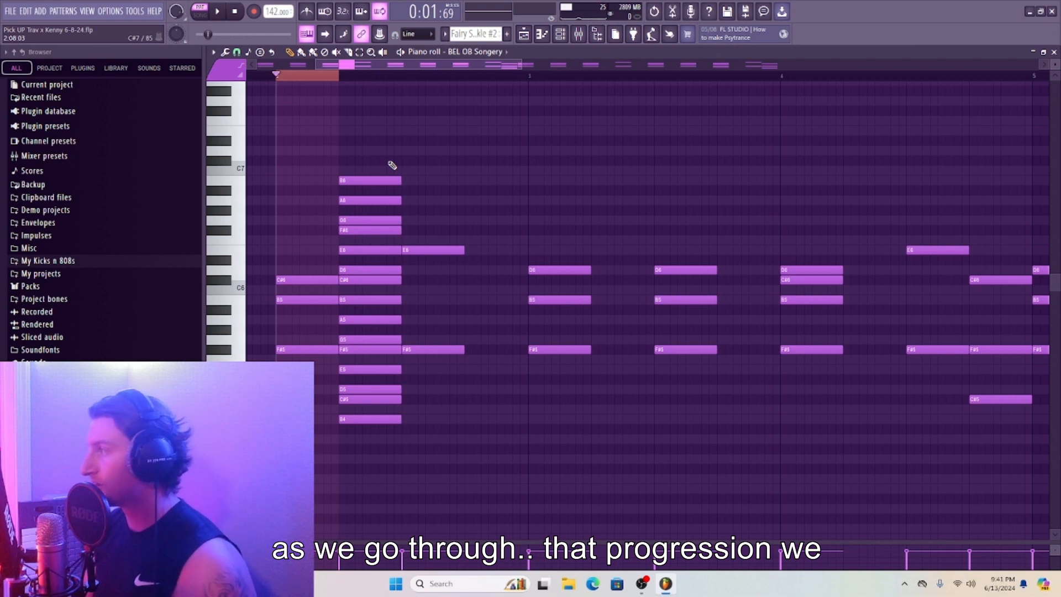
key(space)
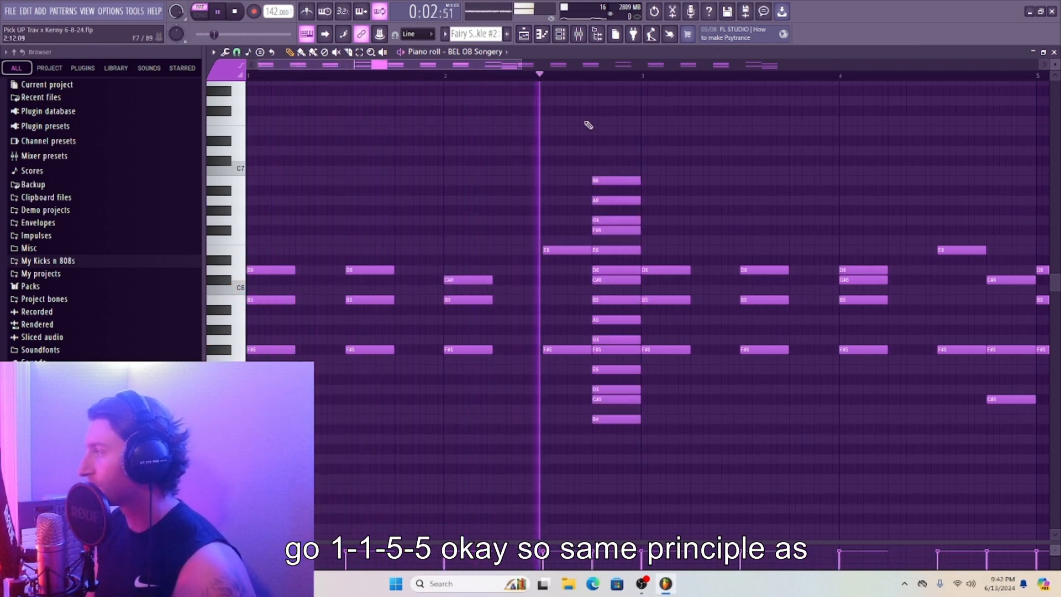
key(space)
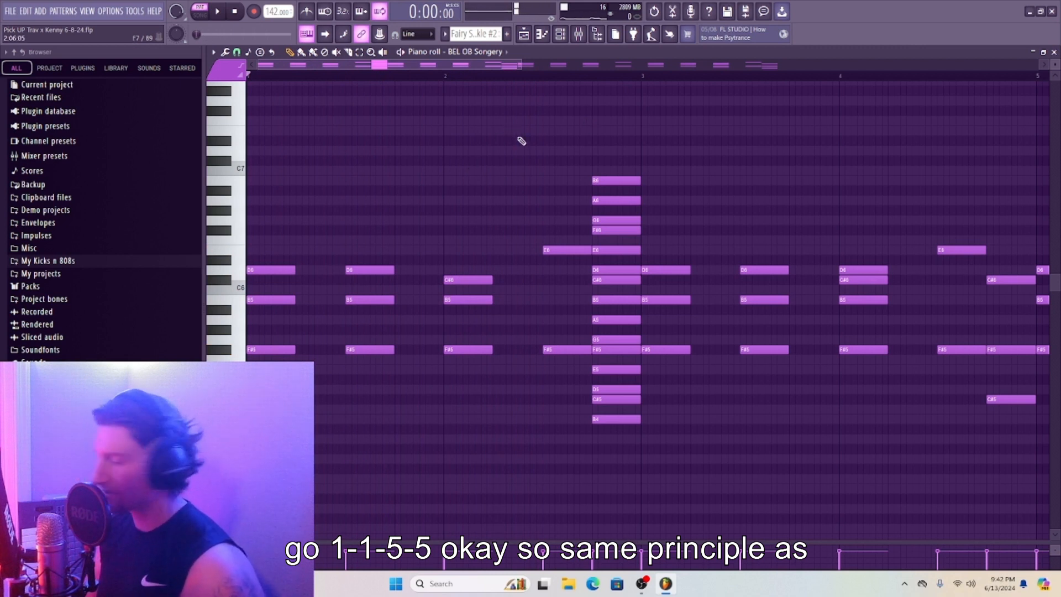
Add A5 and C#6 to bar 2's second chord, aligned with its F#5 and E6 notes.
scroll(601, 467, up, 2)
scroll(607, 501, up, 3)
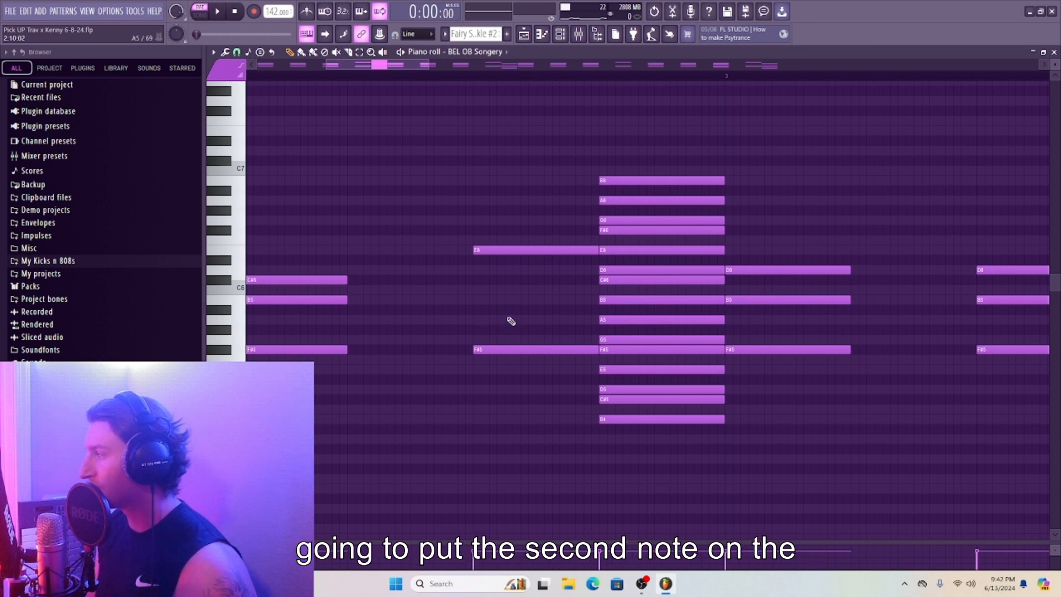
drag(510, 321, 467, 320)
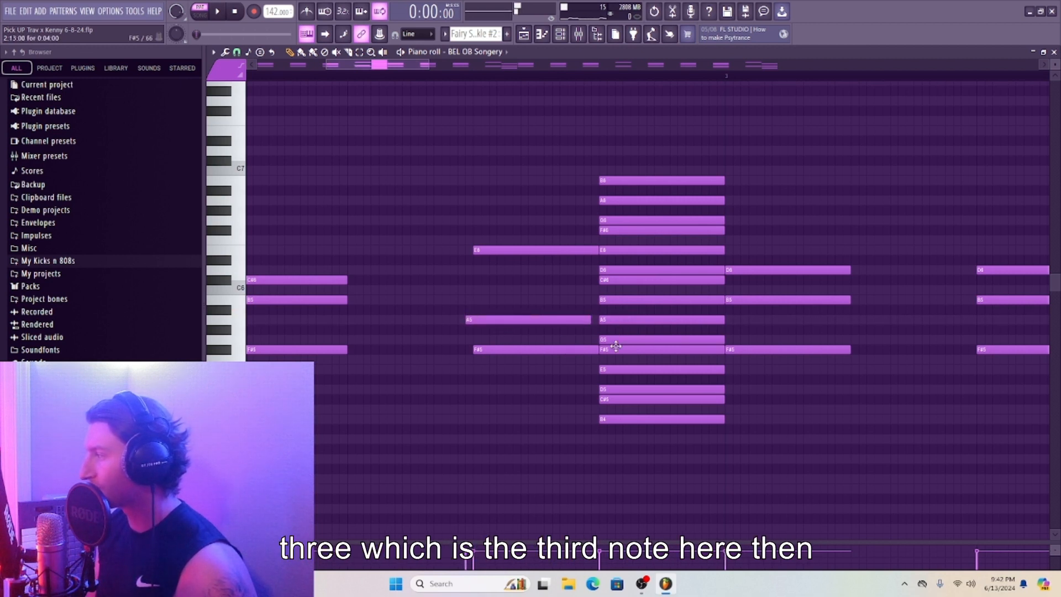
drag(562, 321, 570, 321)
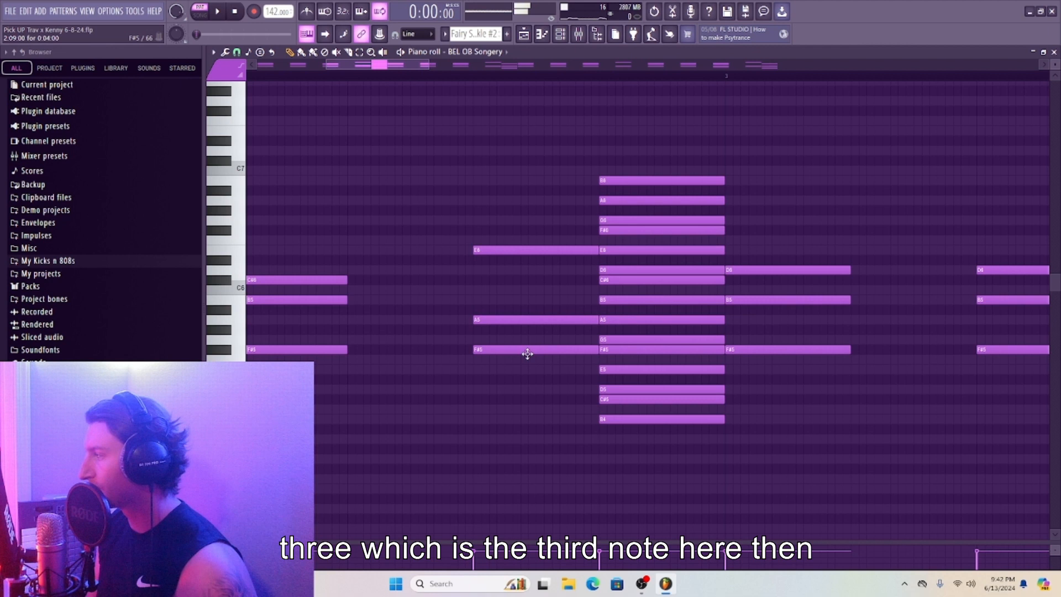
click(478, 280)
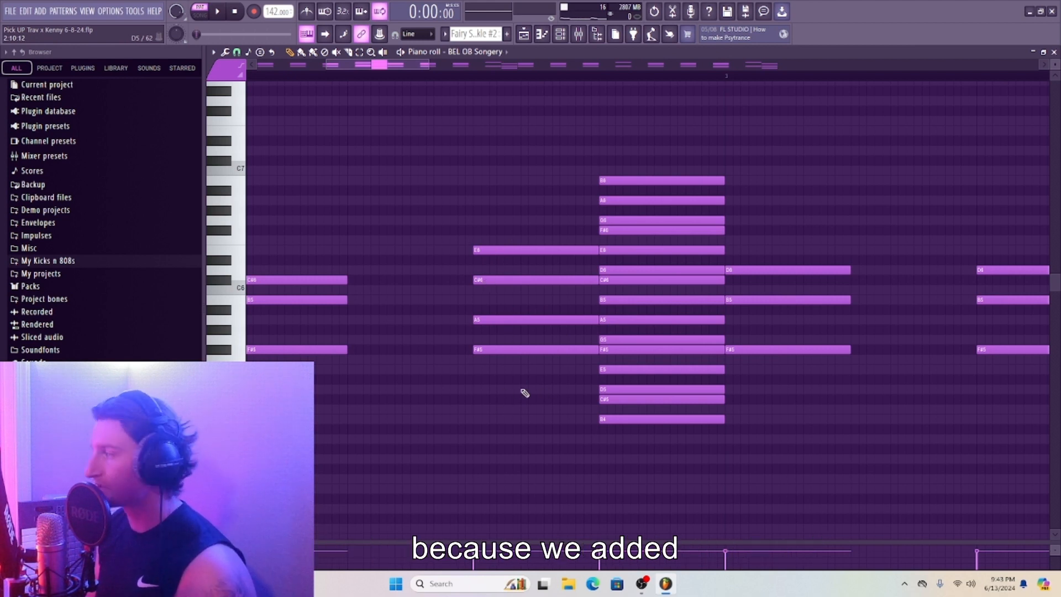
Remove and redraw E6 in bar 2's second chord, and delete the chord's C#6 and A5 notes.
right_click(504, 251)
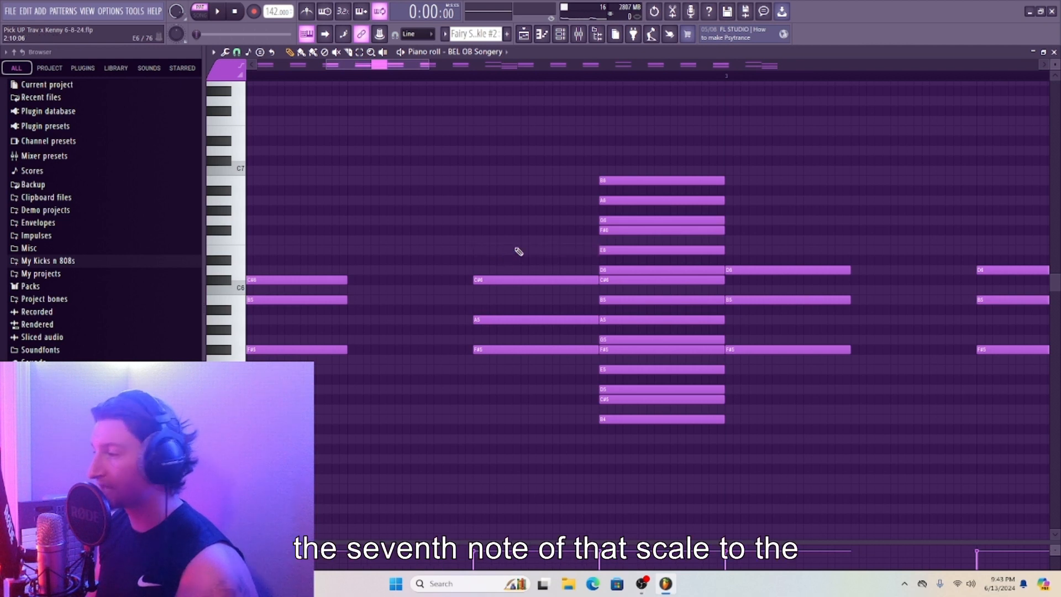
click(475, 251)
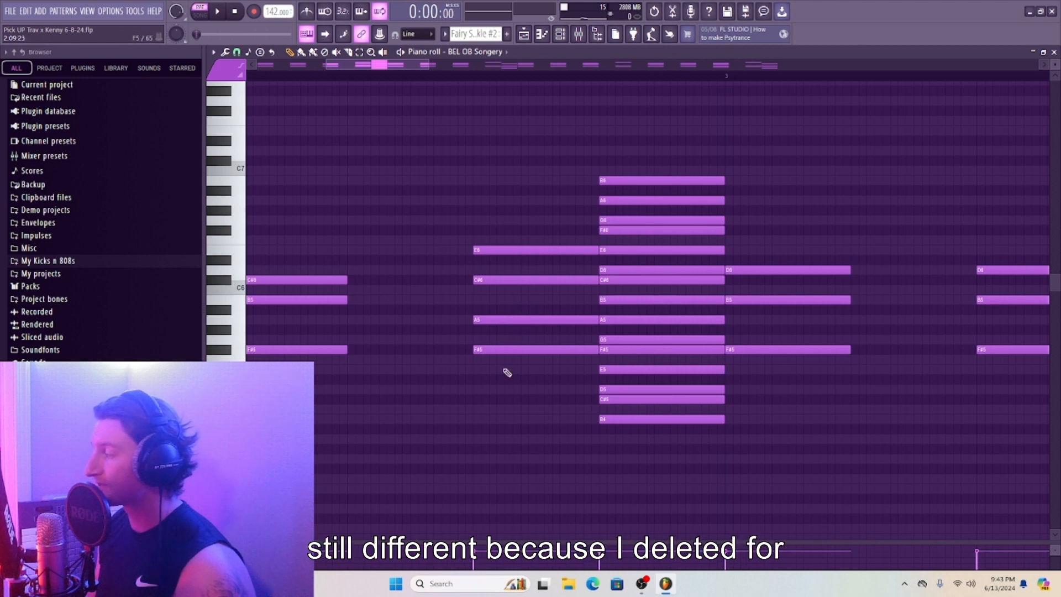
right_click(516, 279)
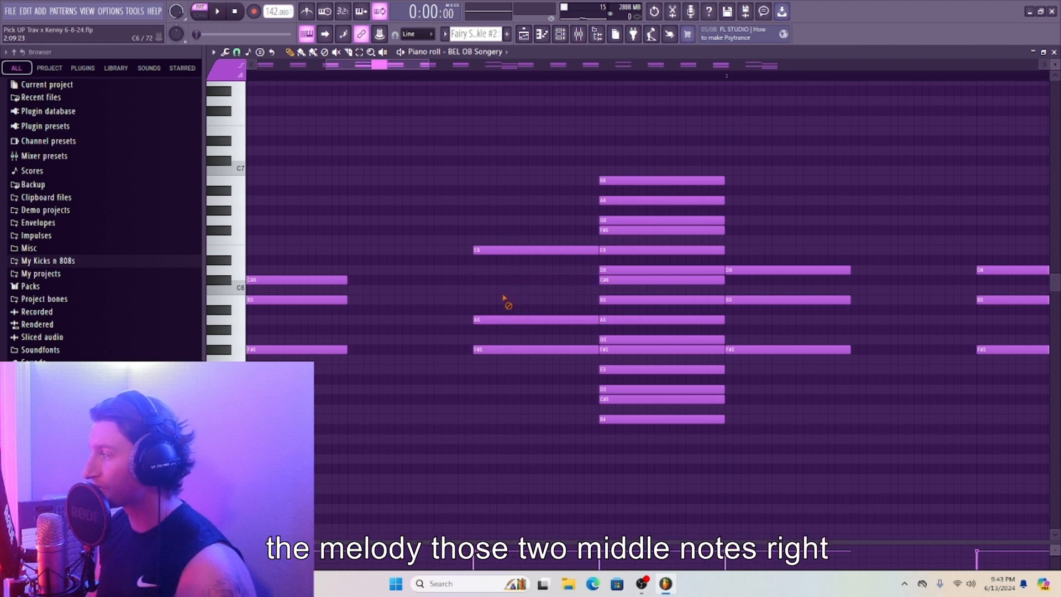
right_click(506, 320)
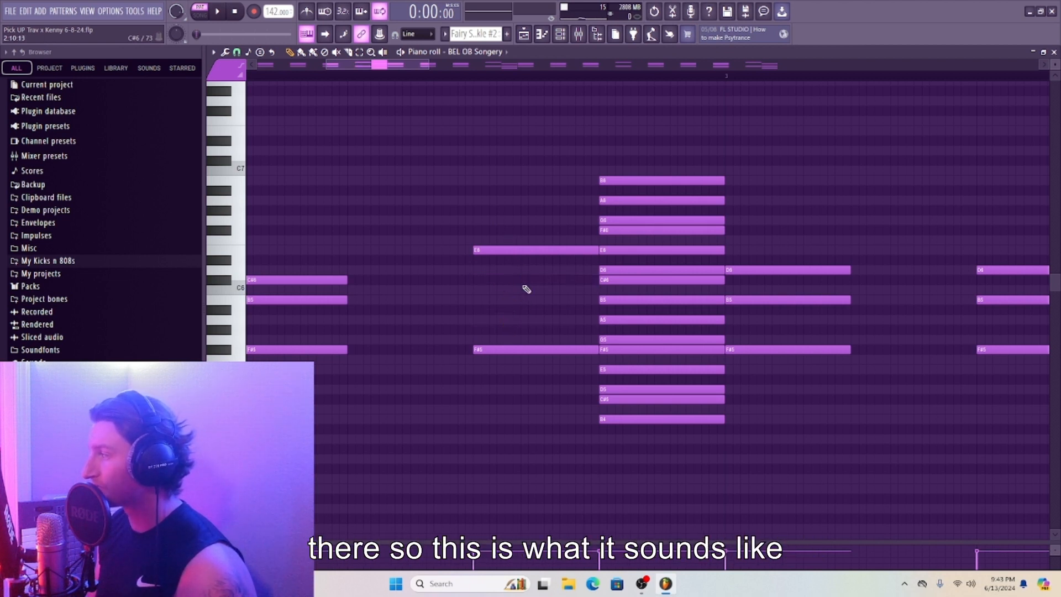
Restore C#6 and A5 in bar 2's second chord, and play the selected four-note chord.
click(27, 14)
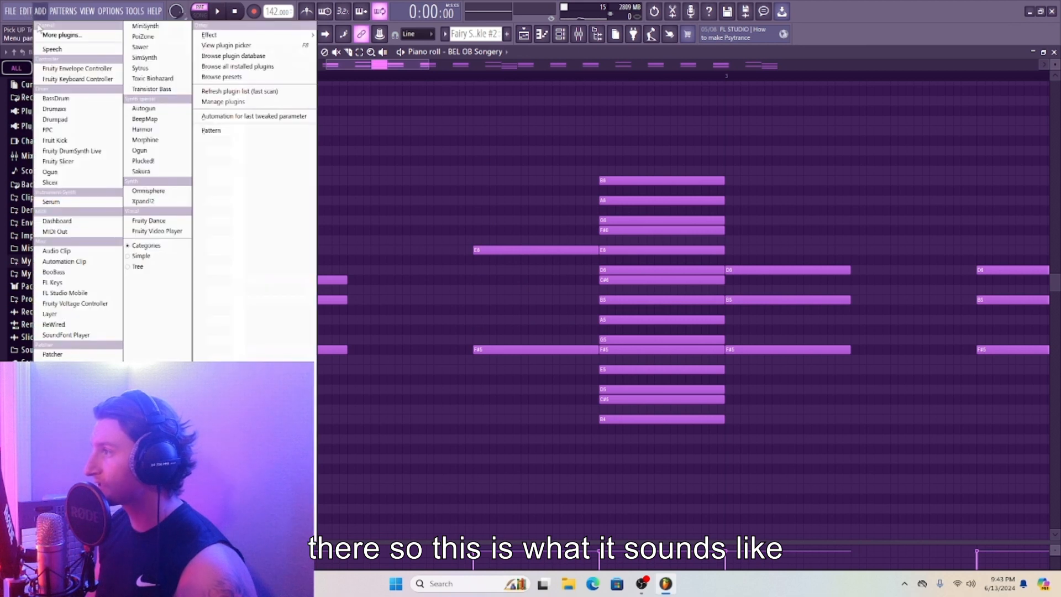
click(66, 26)
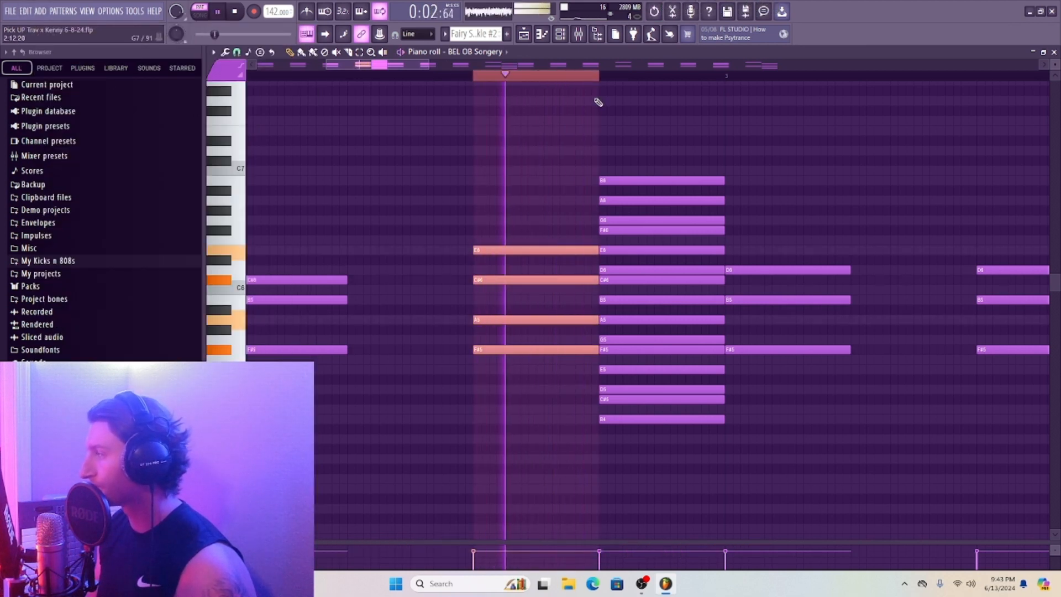
key(space)
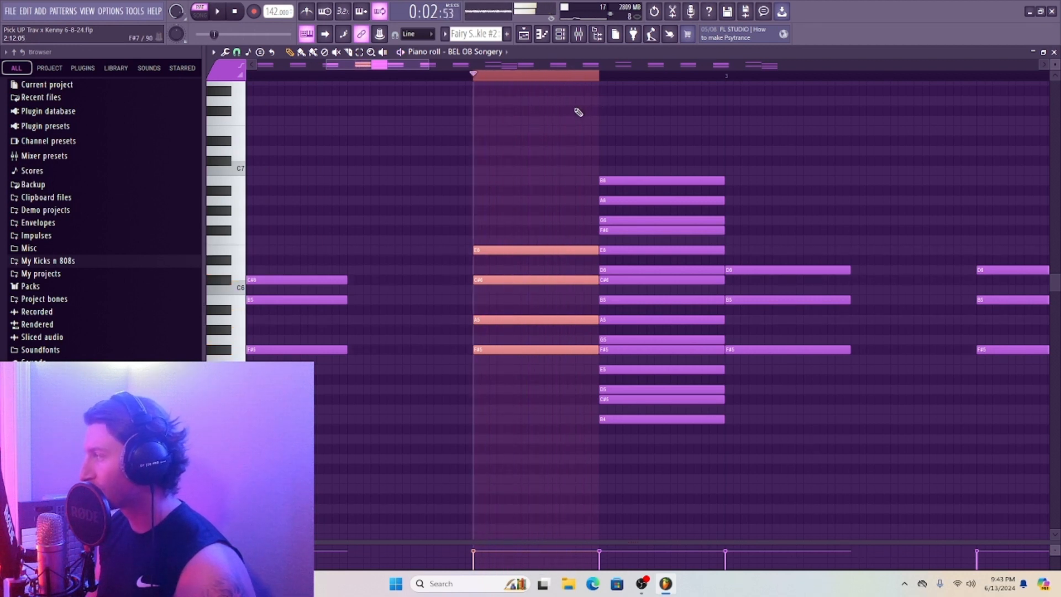
Play bar 2's second chord without its E6 note, and play it again with E6 redrawn.
right_click(499, 248)
key(space)
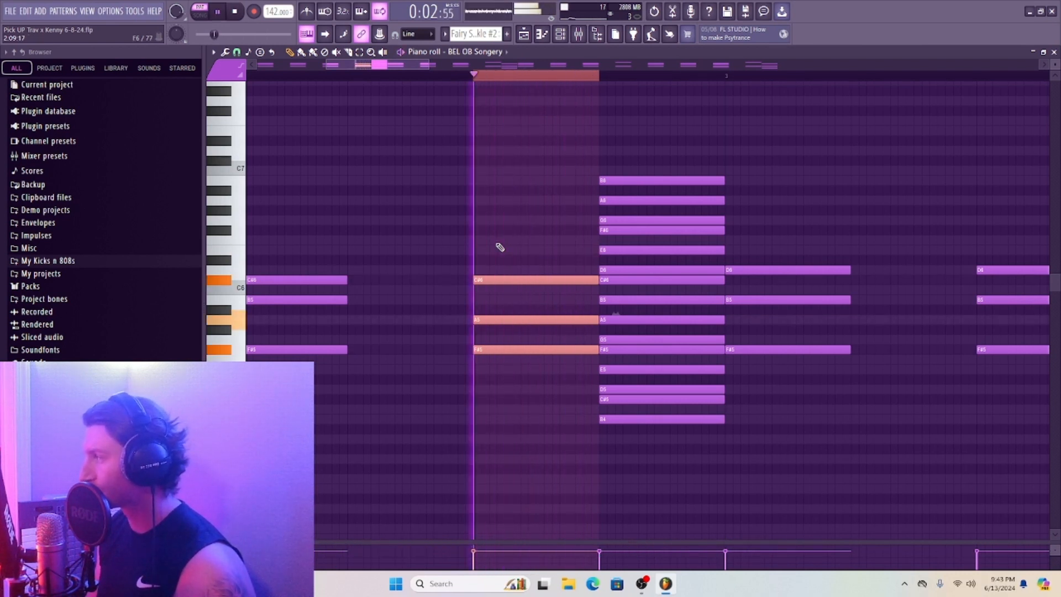
key(space)
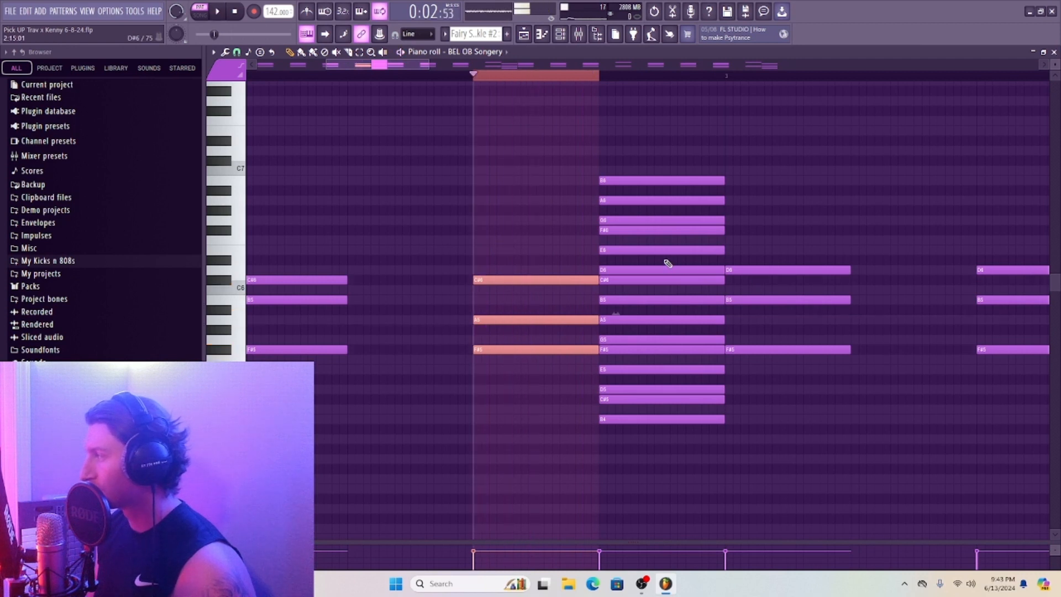
click(474, 261)
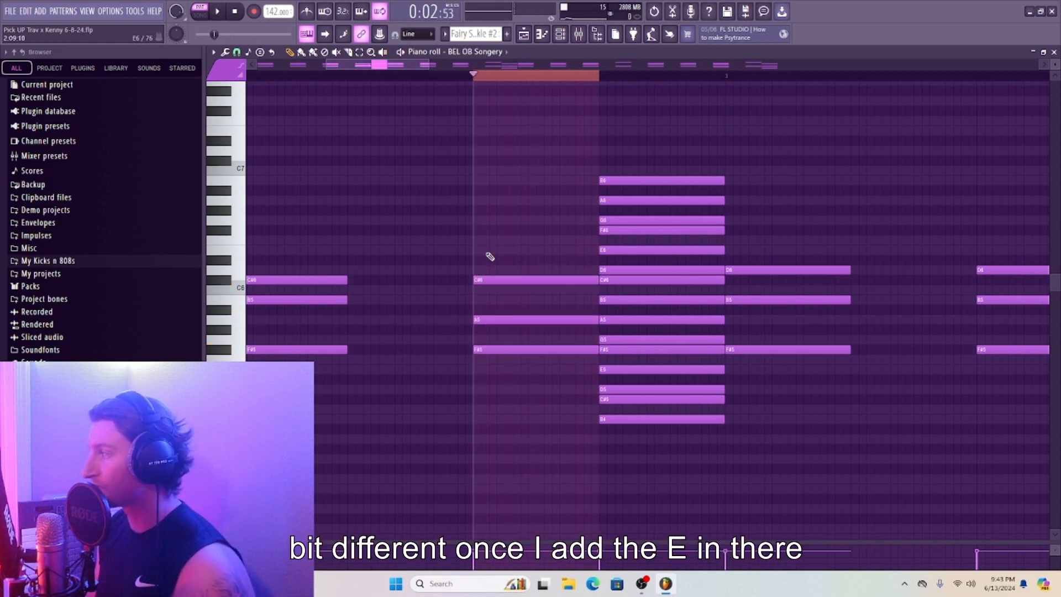
click(486, 251)
key(space)
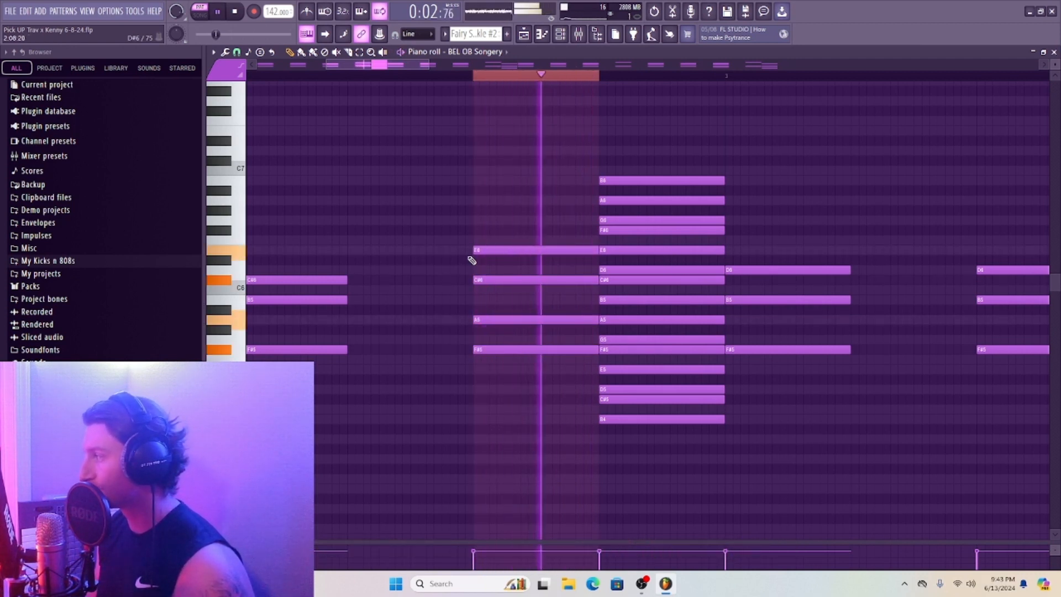
key(space)
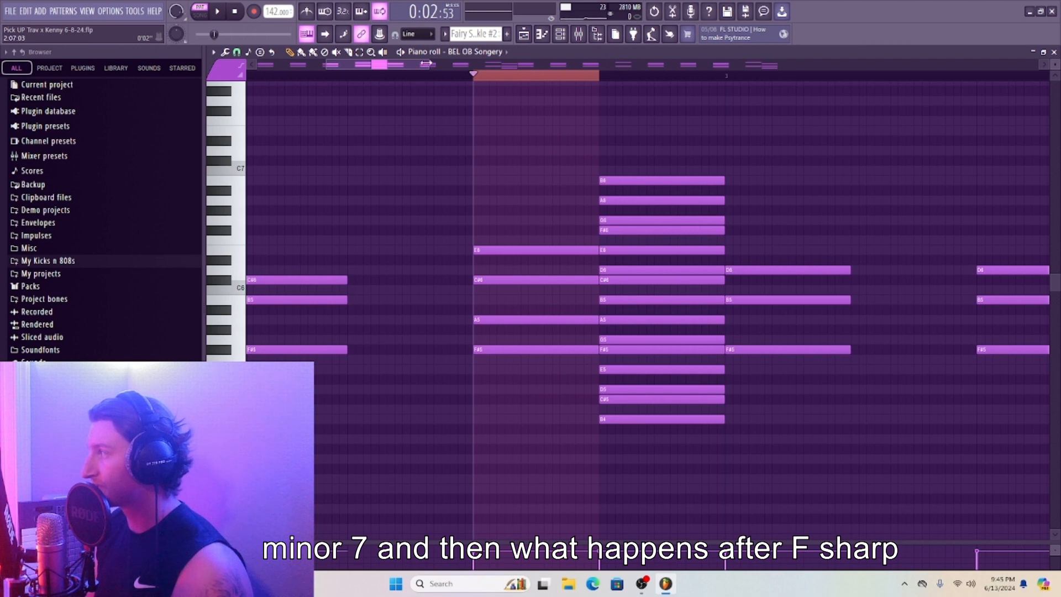
Play the whole chord progression from bar 1, deleting E6 from bar 2's second chord along the way.
drag(429, 65, 680, 65)
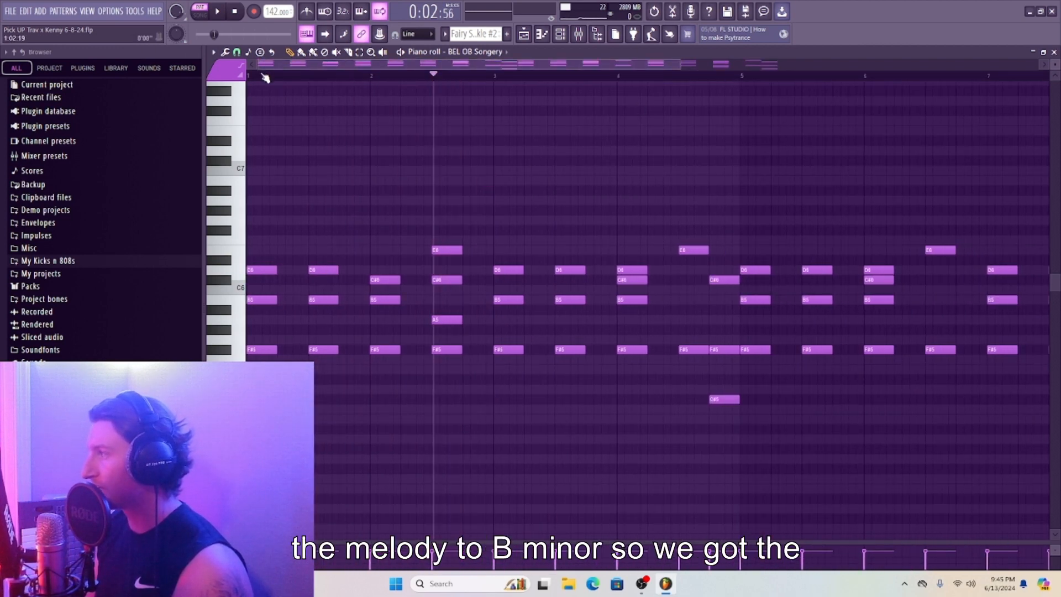
click(262, 76)
key(space)
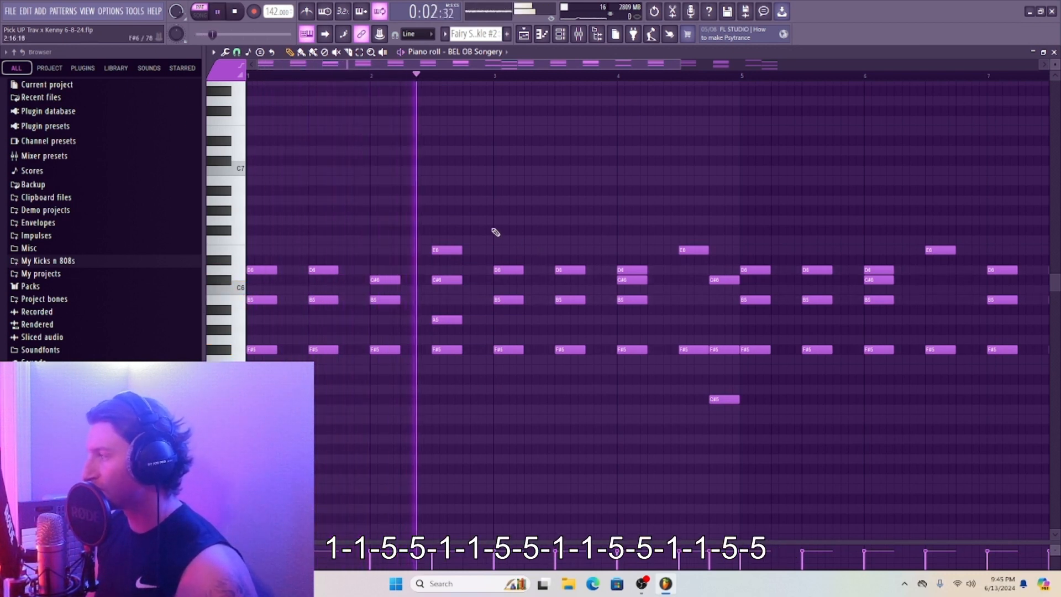
right_click(447, 249)
right_click(446, 280)
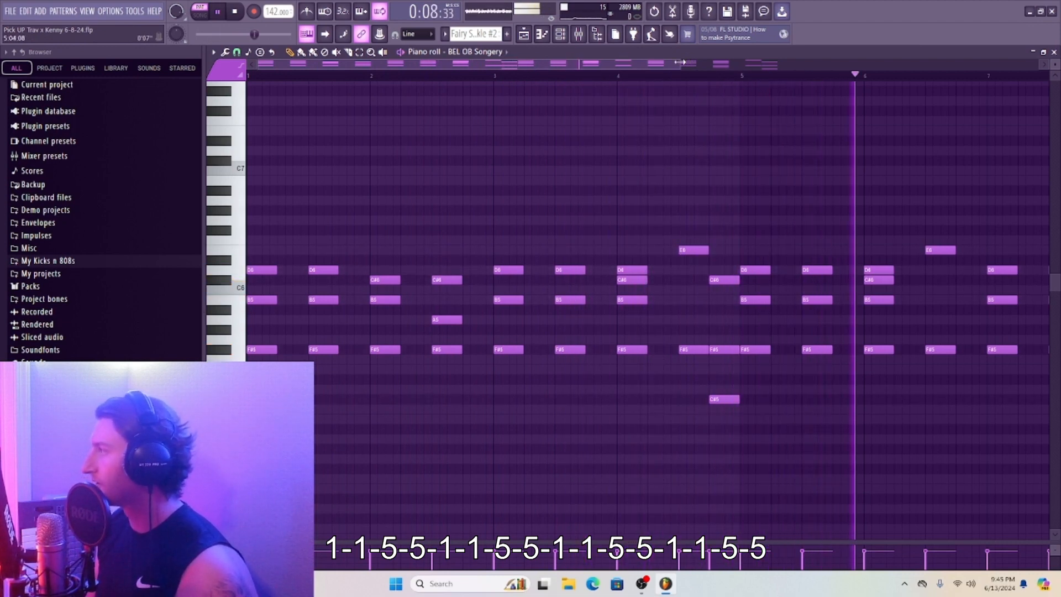
drag(688, 62, 947, 42)
key(space)
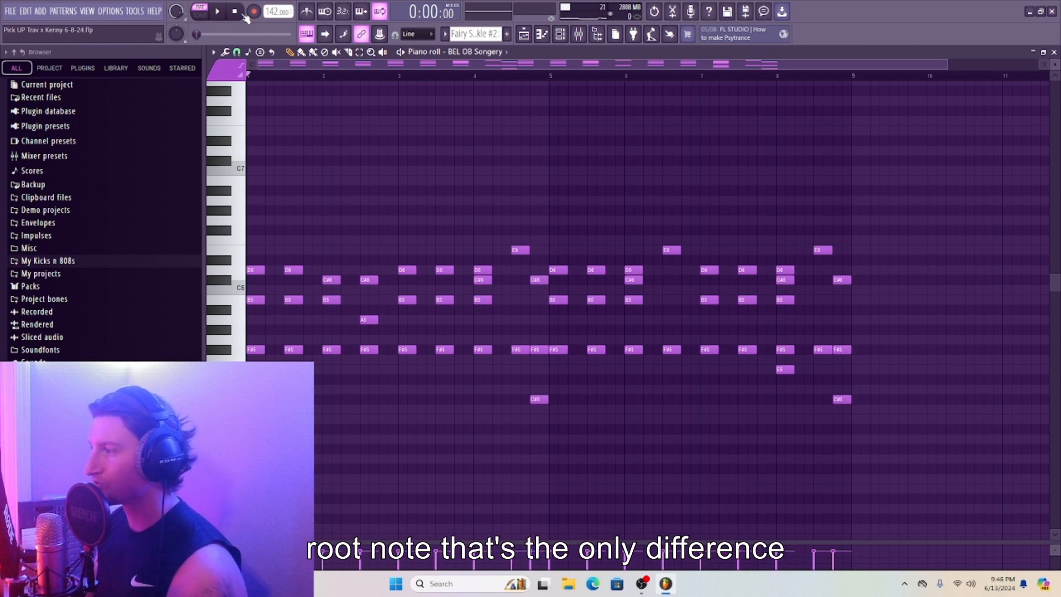
Select the Bell Singery pattern from its clip in the playlist and open its BEL OB Songery notes in the Piano roll.
scroll(403, 233, down, 3)
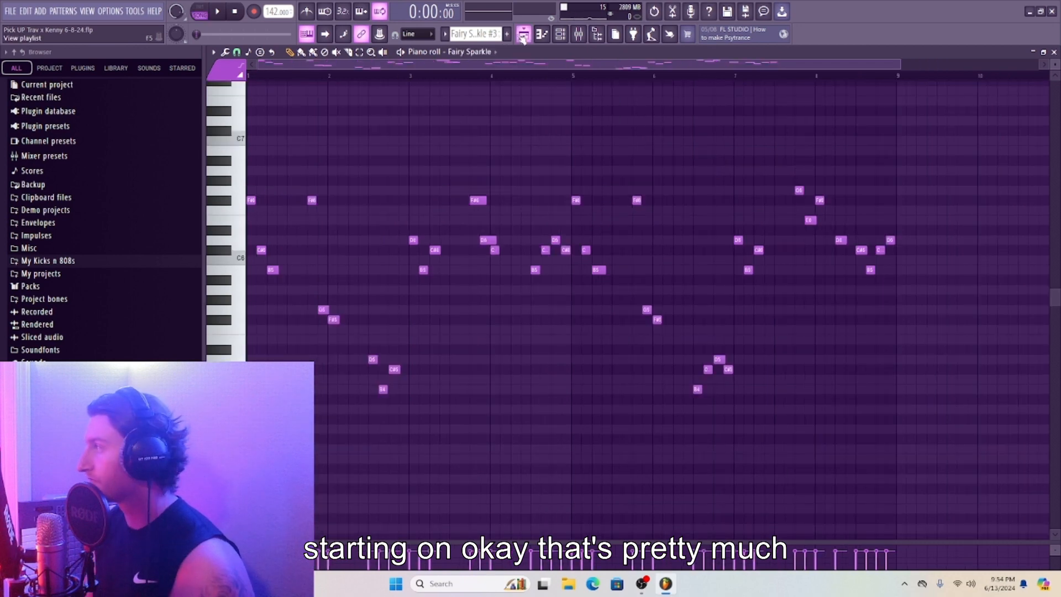
key(F5)
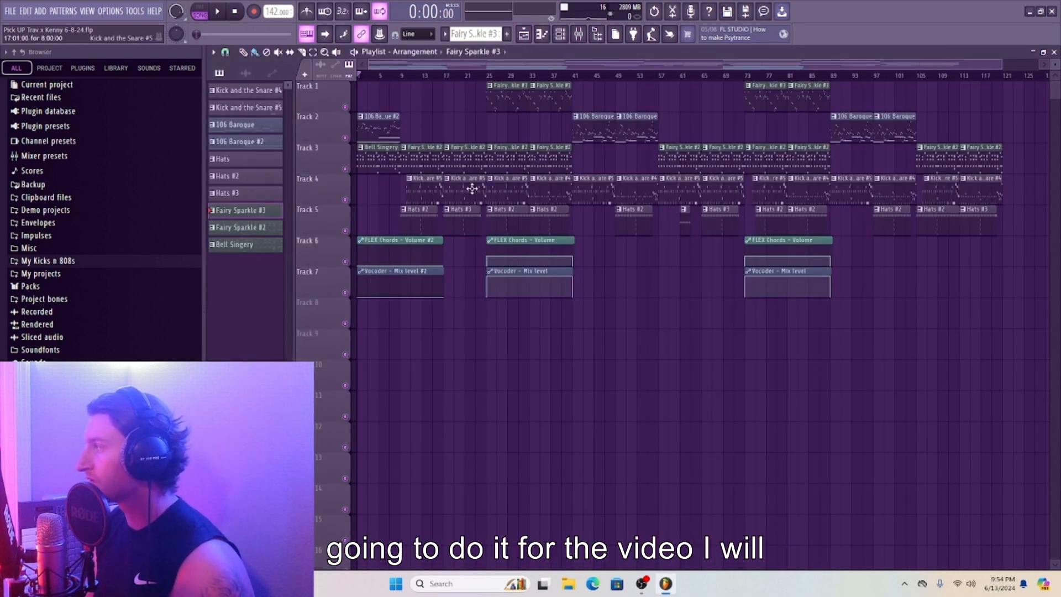
click(380, 156)
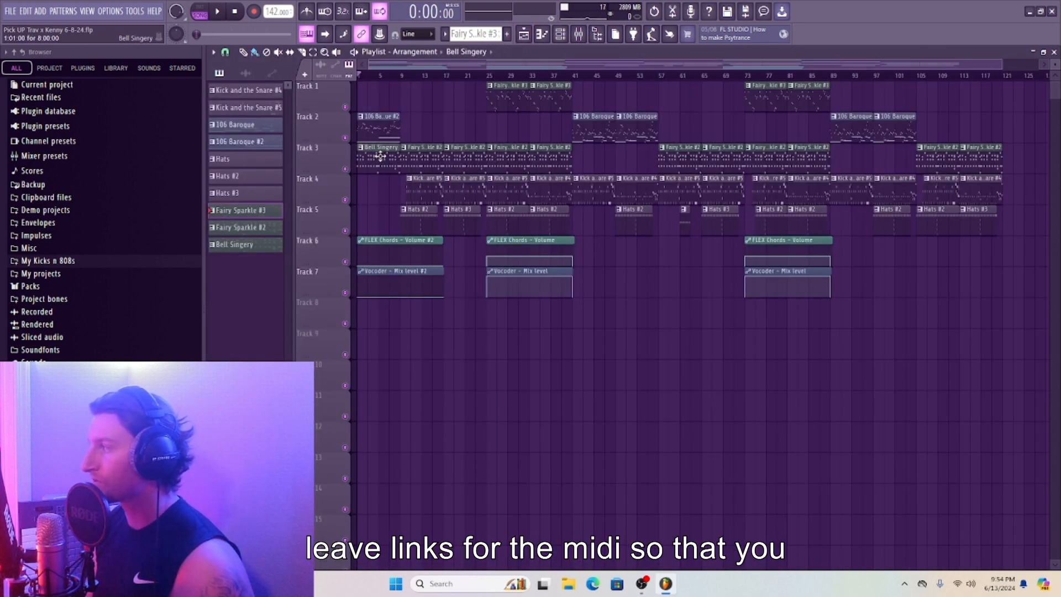
click(560, 35)
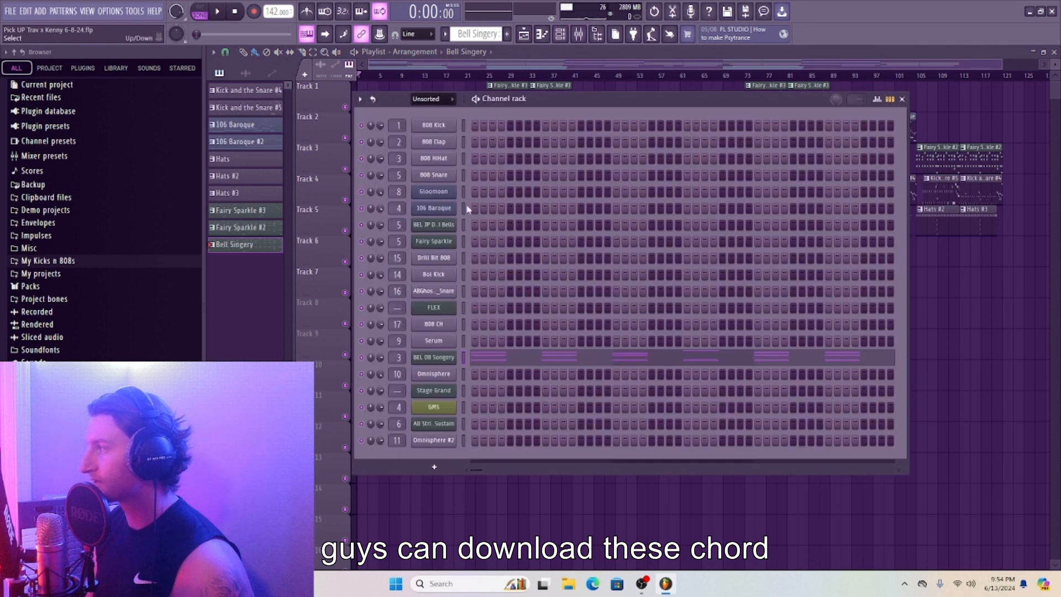
click(542, 34)
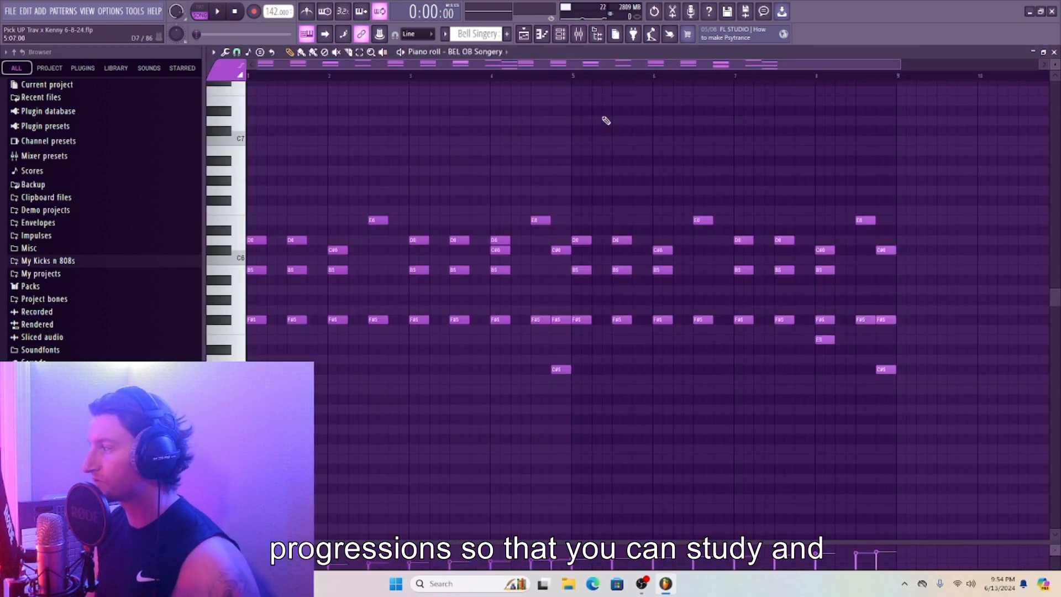